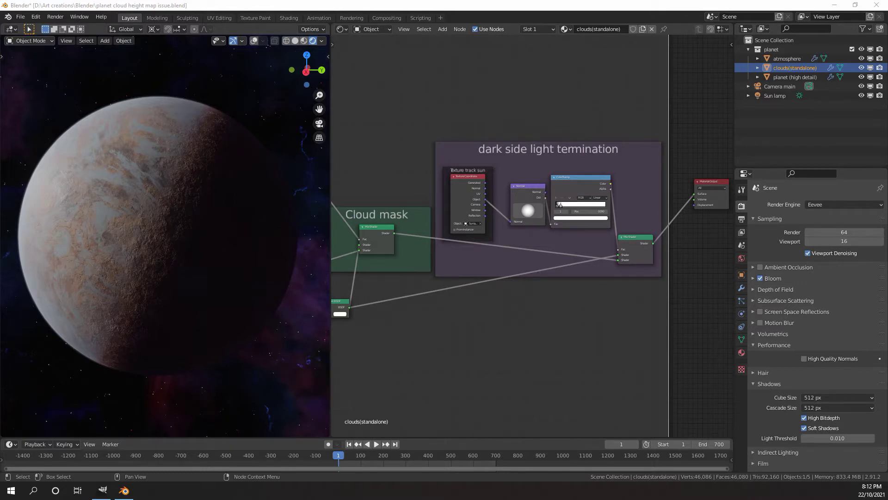
Examine the cloud material's node graph, its height map textures and Bump node, and the planet's surface up close.
scroll(609, 305, down, 4)
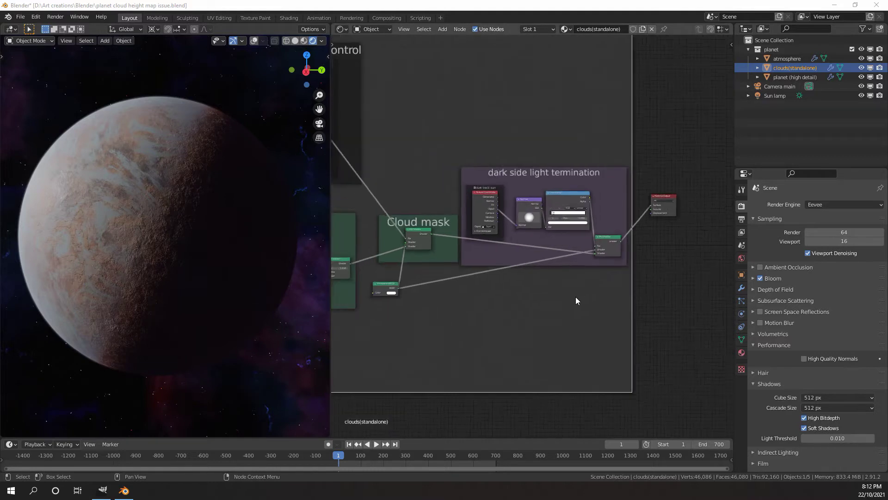
scroll(625, 300, up, 3)
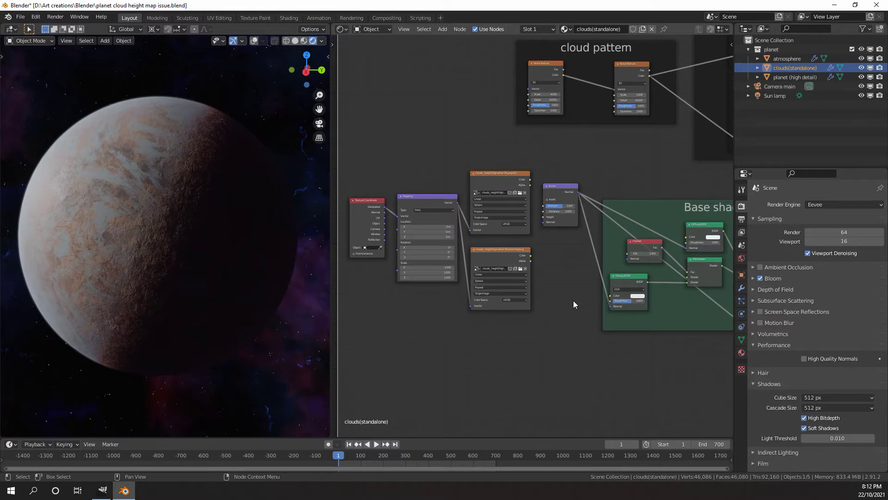
scroll(573, 300, up, 1)
scroll(575, 298, down, 2)
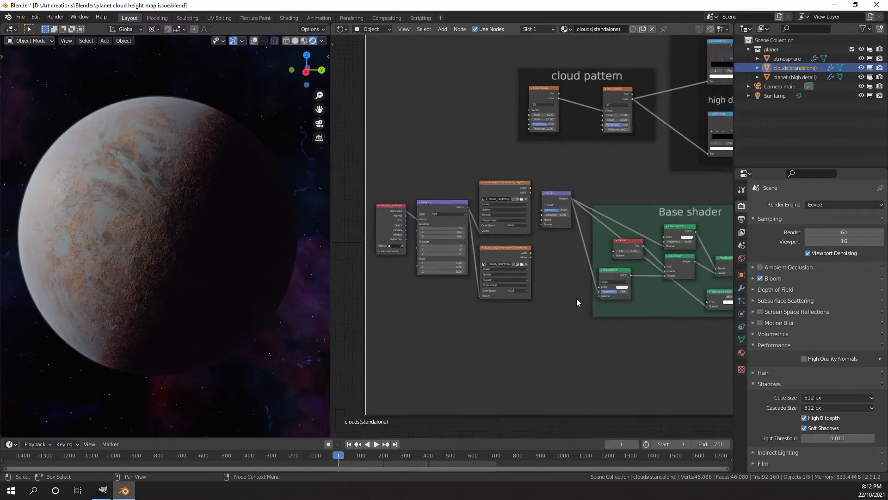
scroll(576, 299, up, 4)
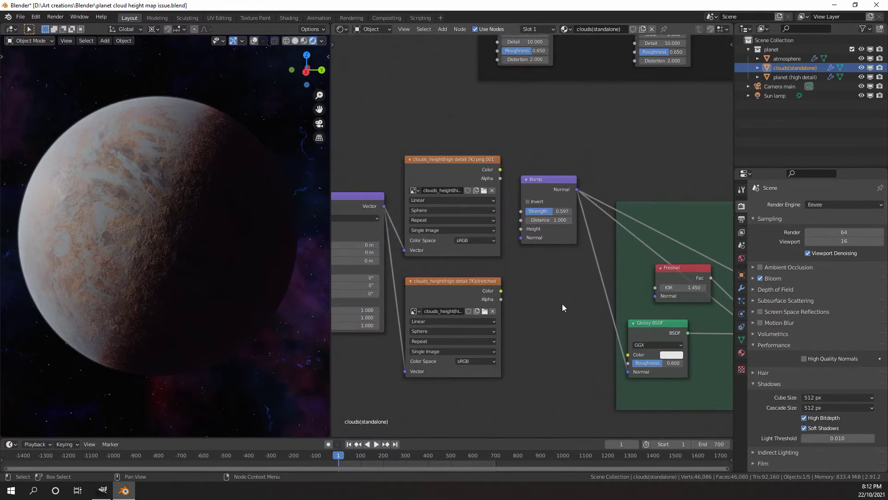
scroll(562, 302, up, 2)
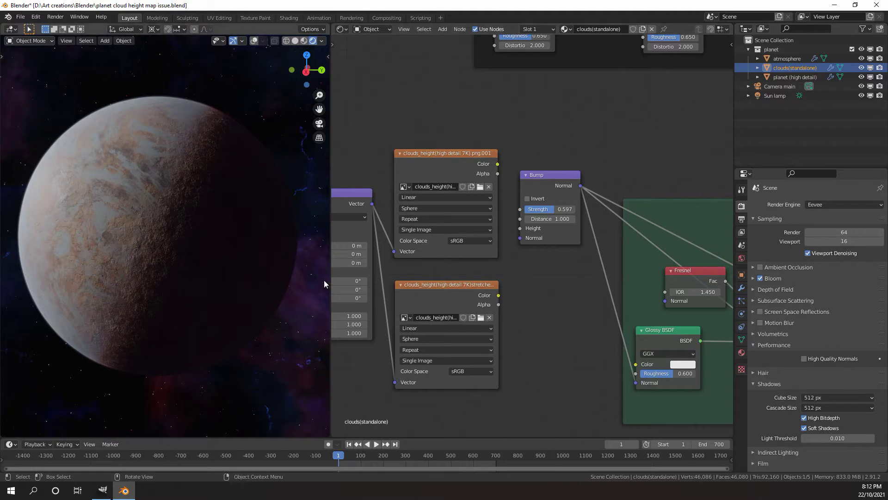
scroll(218, 283, up, 5)
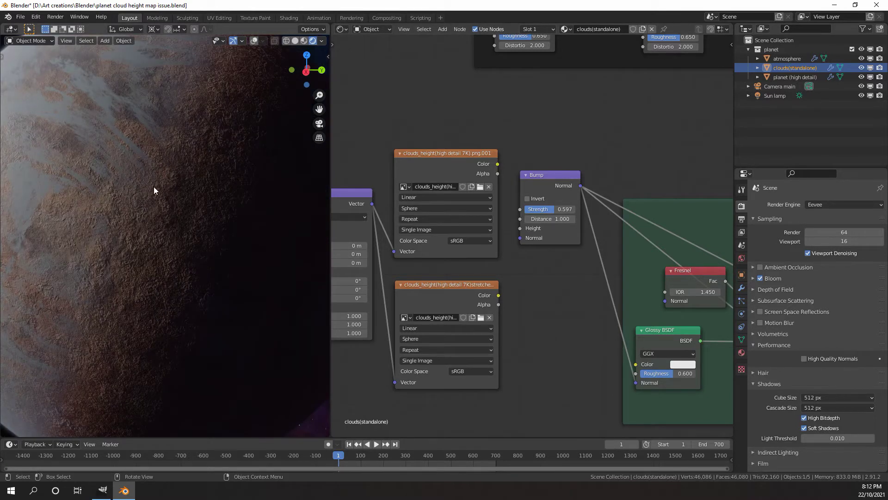
scroll(160, 209, down, 5)
Compare the planet in Solid and Rendered viewport shading, and inspect the rendered surface near the dark side.
key(z)
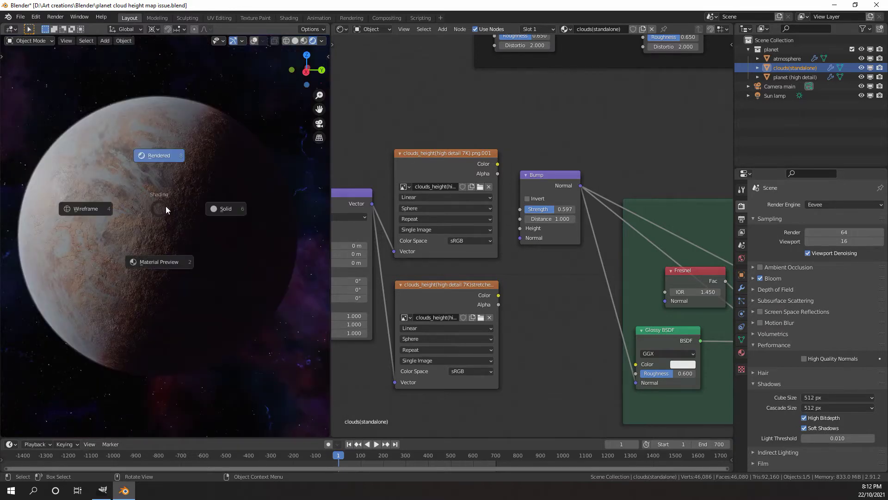
click(220, 207)
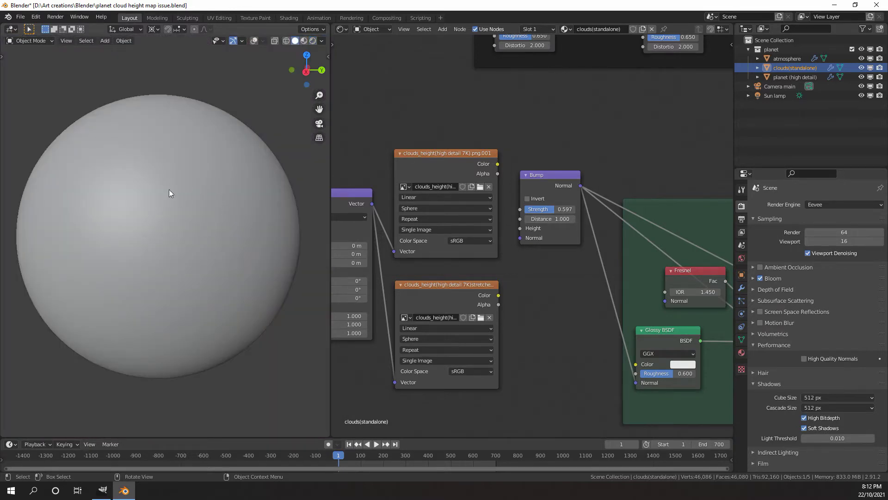
key(z)
click(168, 176)
scroll(176, 203, up, 4)
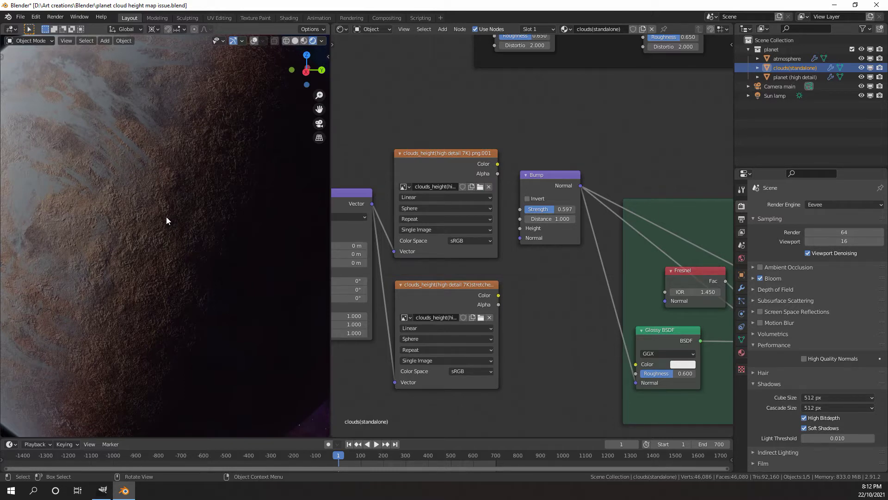
scroll(166, 217, down, 5)
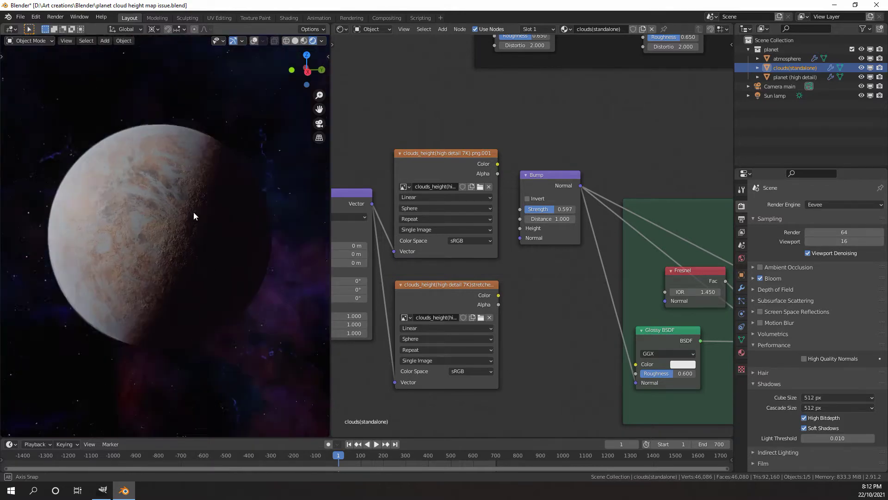
Connect the Color output of the clouds_height(high detail 7K).png.001 texture to the Bump node's Height input.
scroll(417, 195, up, 1)
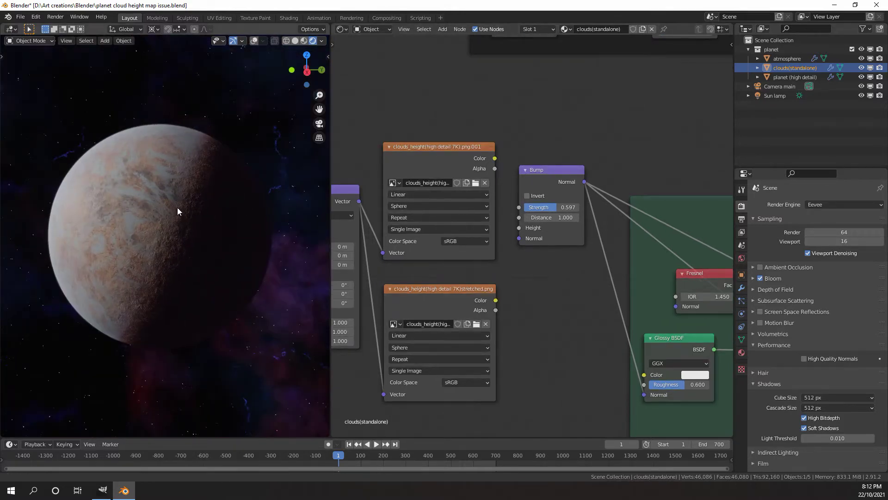
drag(177, 207, 187, 213)
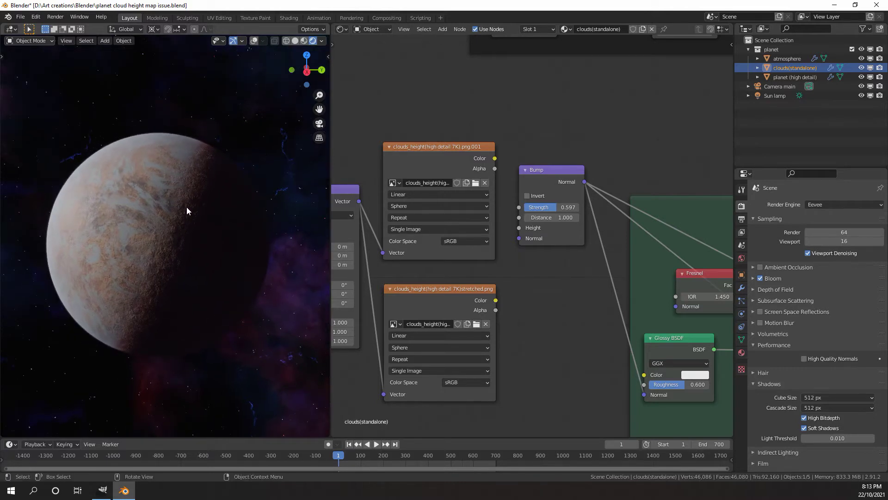
scroll(477, 176, up, 2)
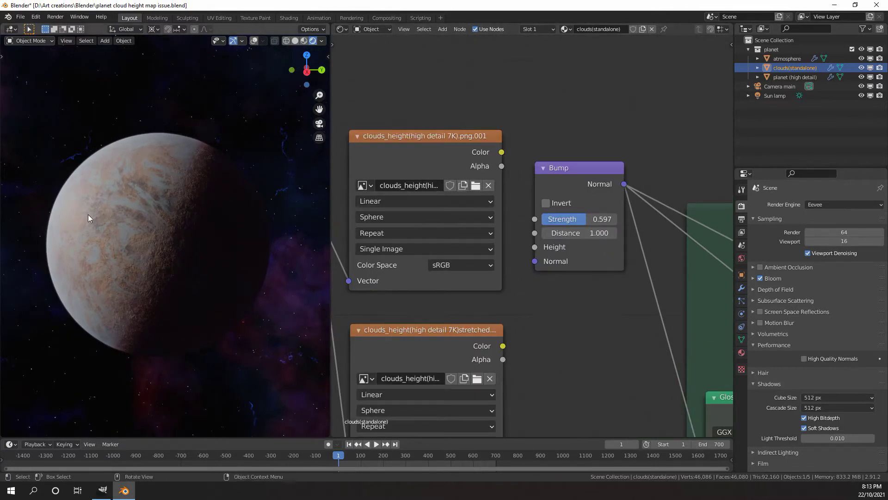
drag(88, 215, 141, 192)
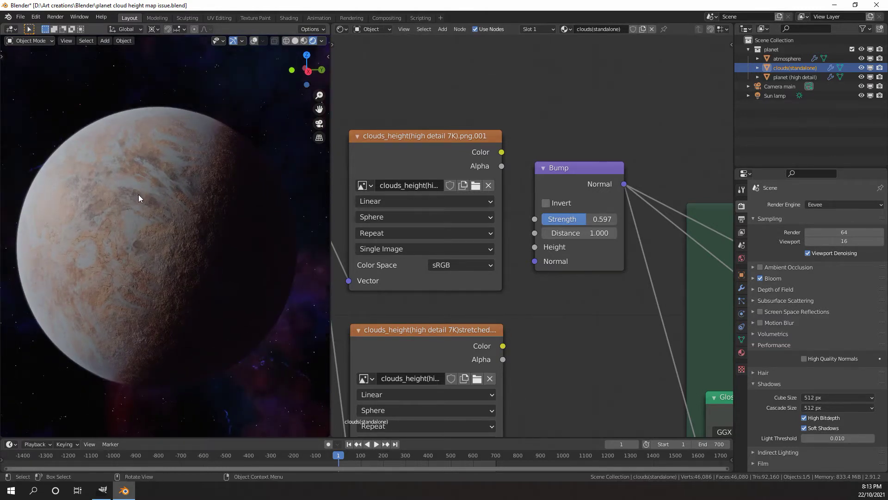
drag(383, 168, 498, 160)
mouse_move(609, 174)
mouse_down()
mouse_move(532, 160)
mouse_move(569, 250)
mouse_up()
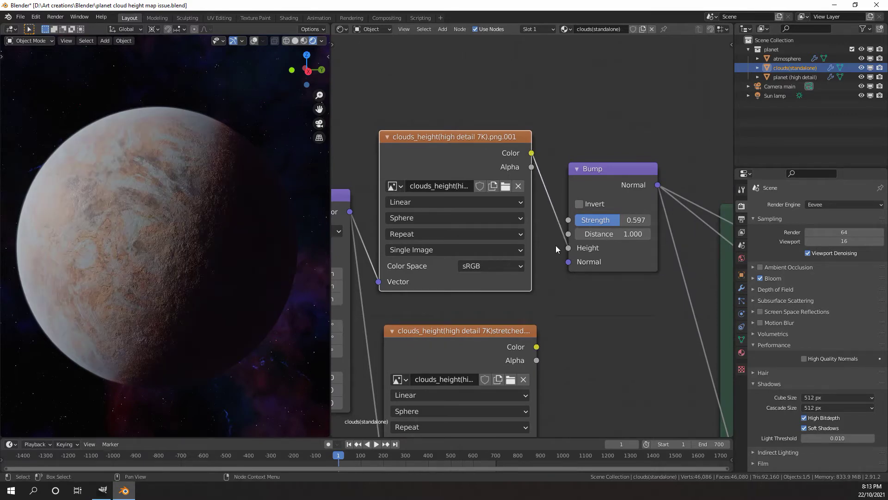
Set the Bump node's Strength to 1.000 and inspect the cloud relief on the planet at close range.
scroll(198, 211, up, 8)
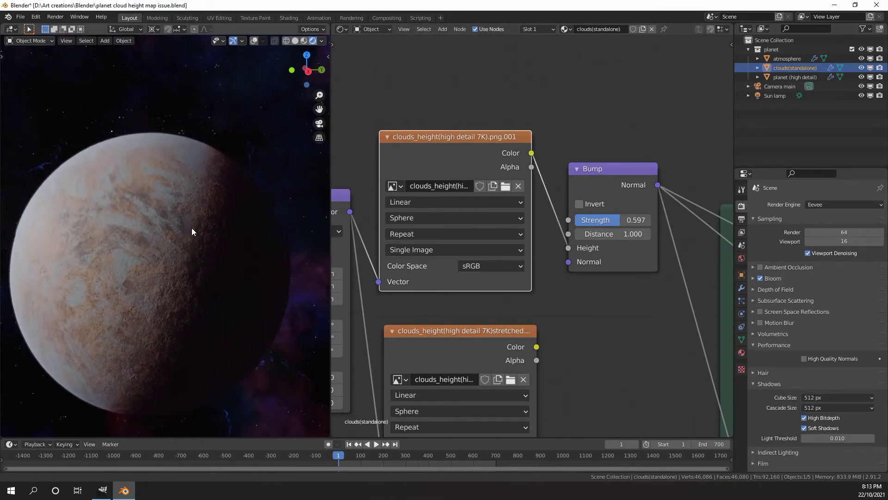
scroll(196, 226, down, 2)
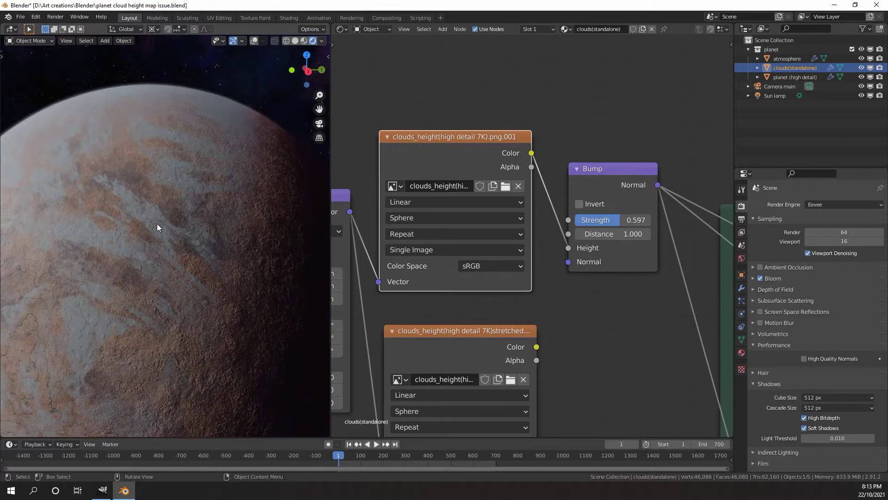
scroll(139, 213, up, 3)
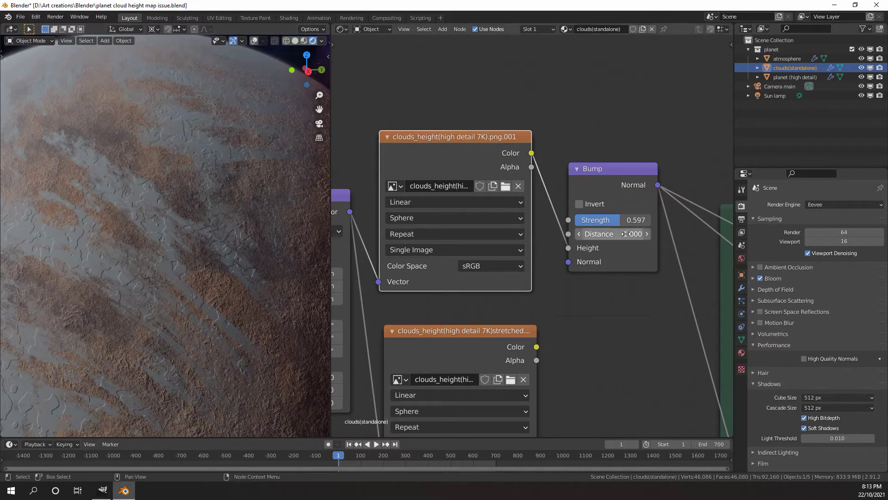
drag(620, 219, 653, 224)
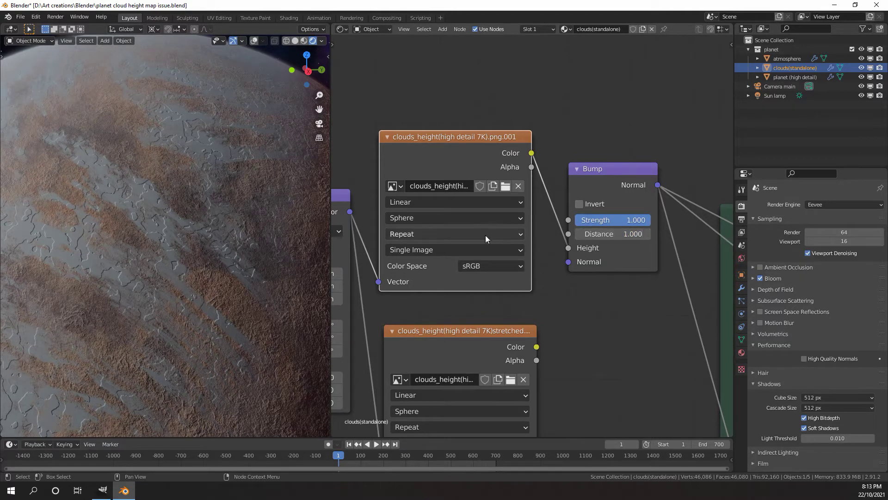
scroll(220, 257, down, 4)
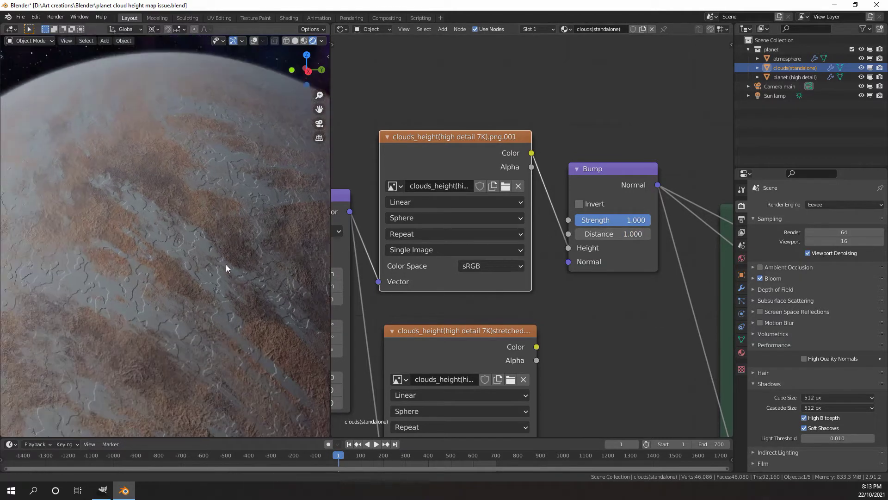
scroll(224, 280, up, 4)
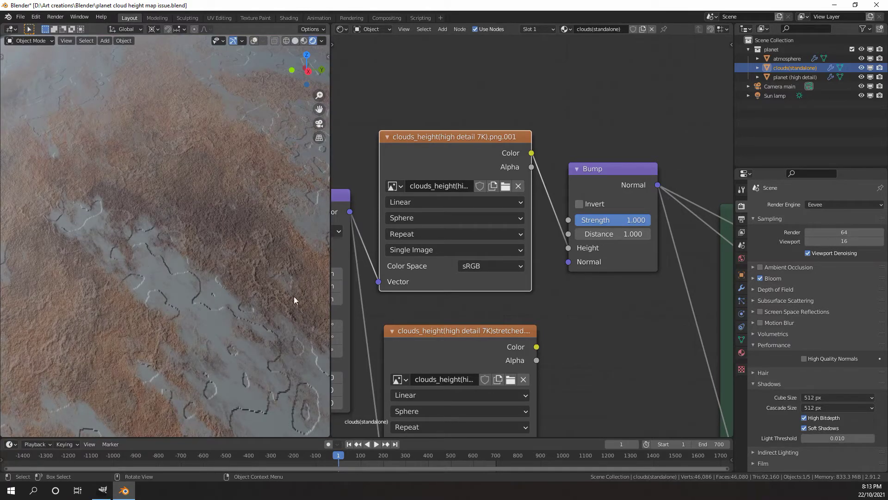
Switch to GIMP with the clouds_height(high detail 7K) image and widen the layers dock to show more of the layer names.
mouse_move(105, 493)
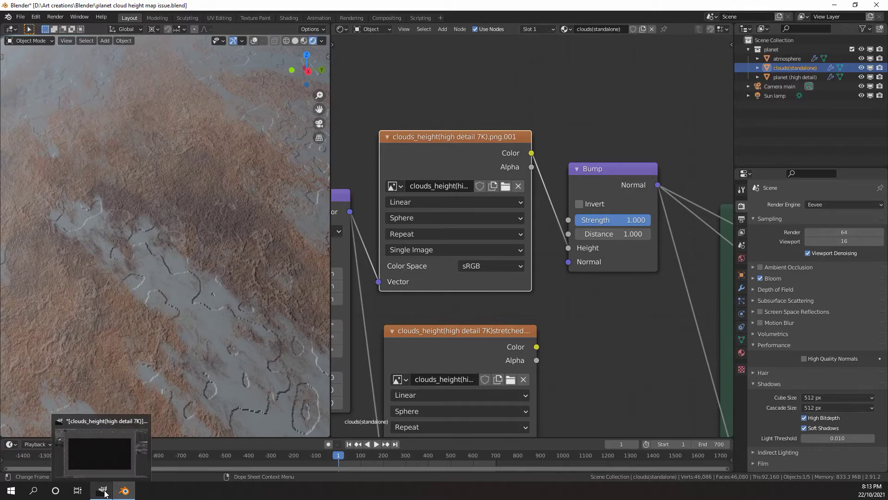
click(106, 491)
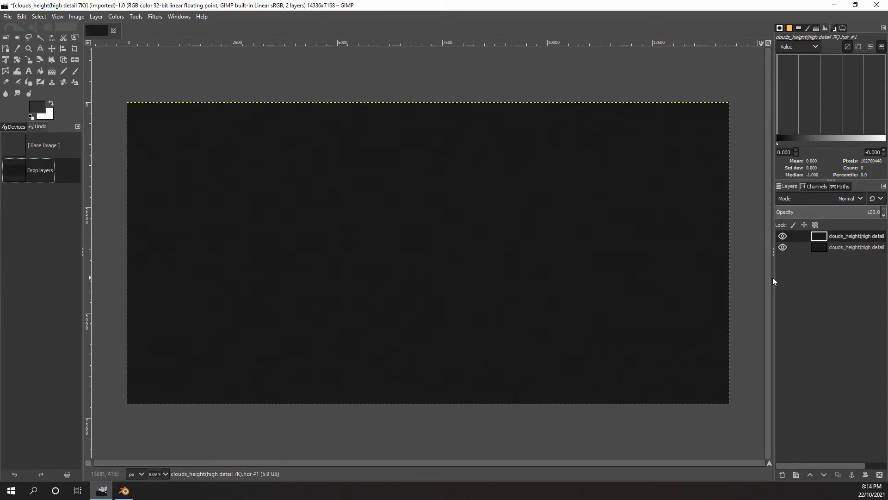
drag(773, 251, 750, 249)
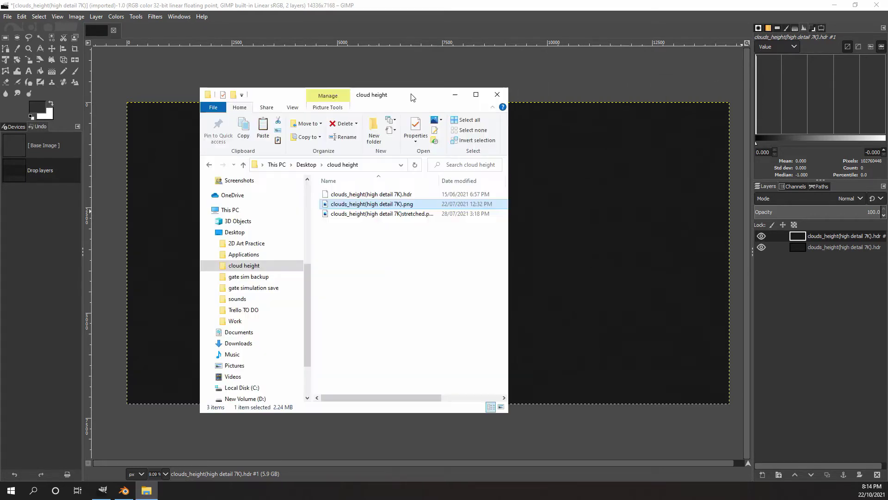
Widen the cloud height folder window to show file types and sizes, and select clouds_height(high detail 7K).hdr.
drag(508, 185, 690, 184)
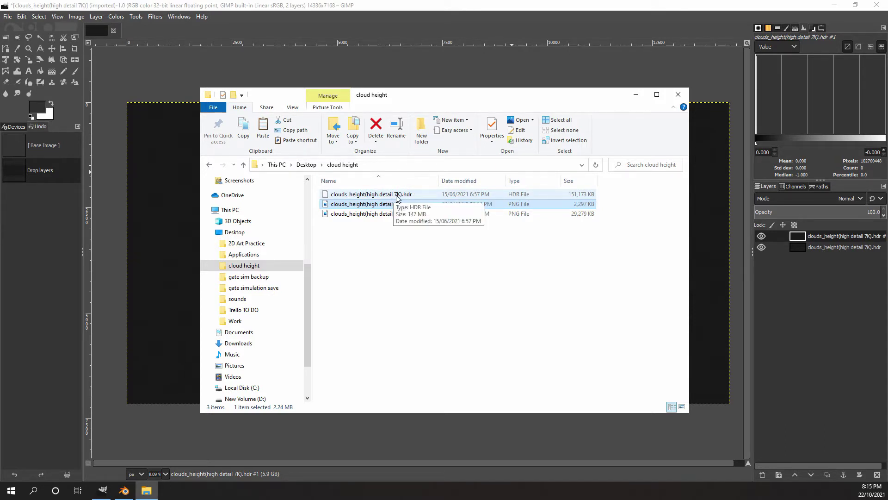
drag(439, 95, 462, 224)
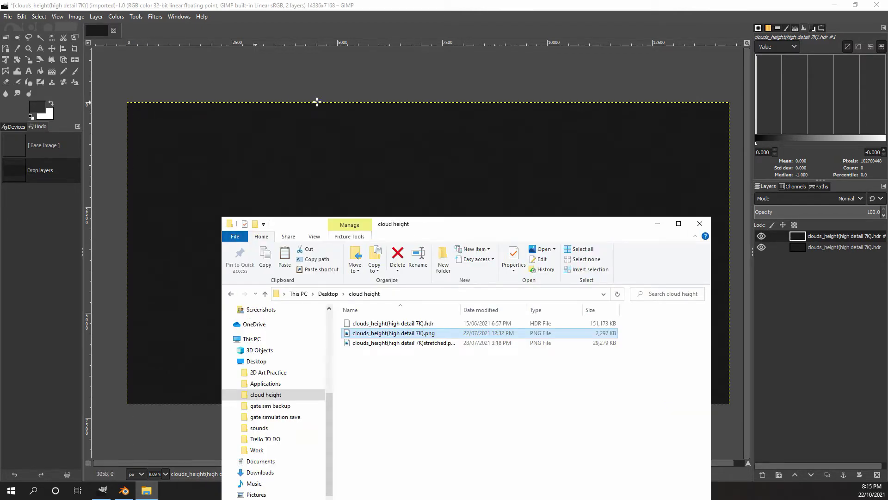
drag(620, 226, 621, 85)
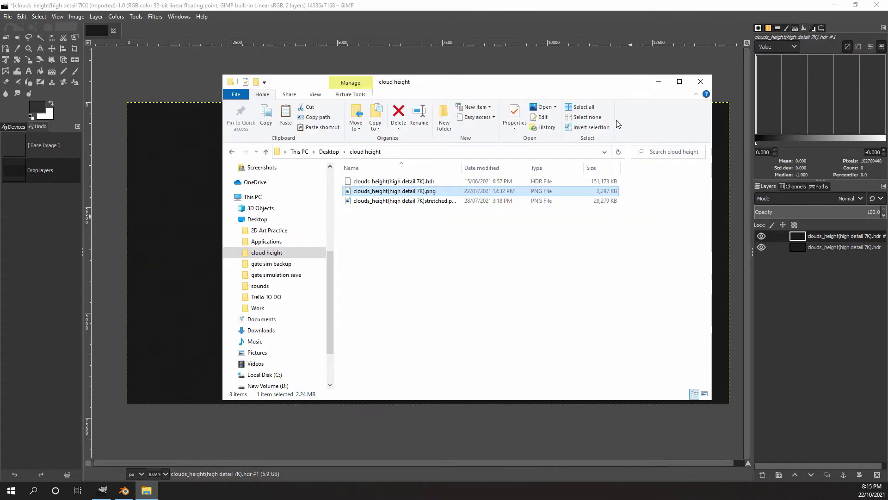
click(591, 182)
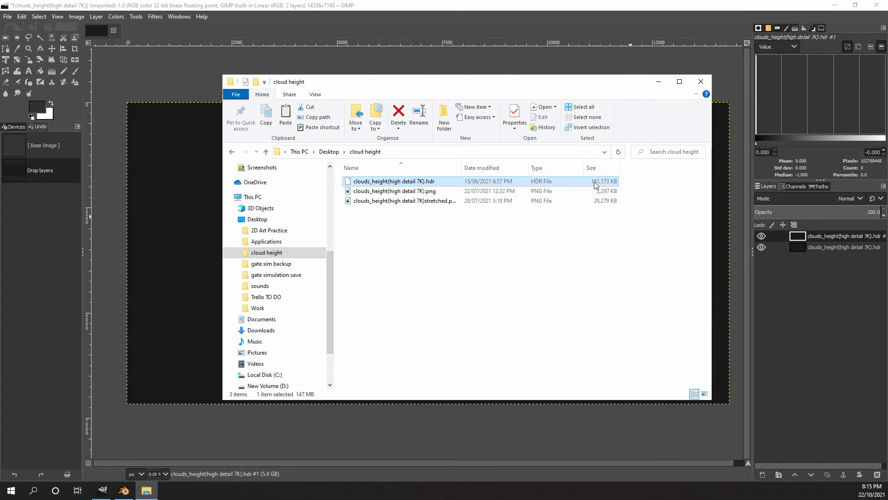
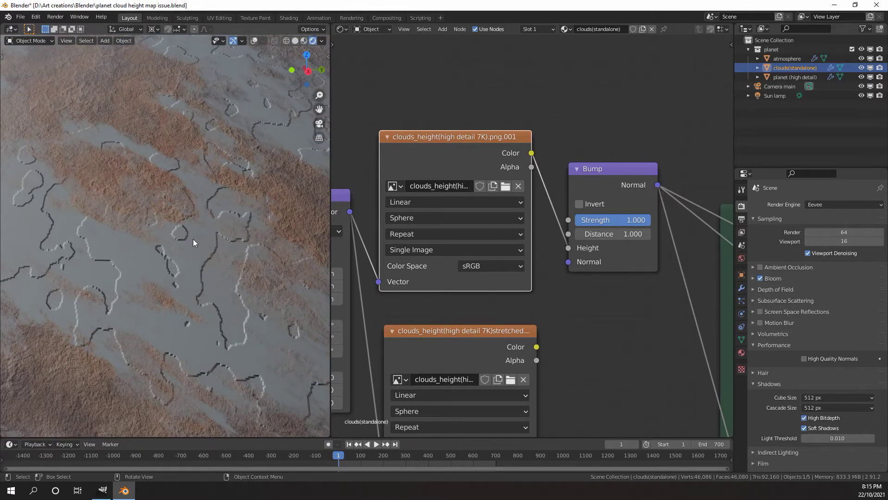
Inspect the cloud bump once more, return to the cloud height folder and preview clouds_height(high detail 7K).png in Photos.
scroll(193, 239, down, 4)
scroll(192, 245, up, 4)
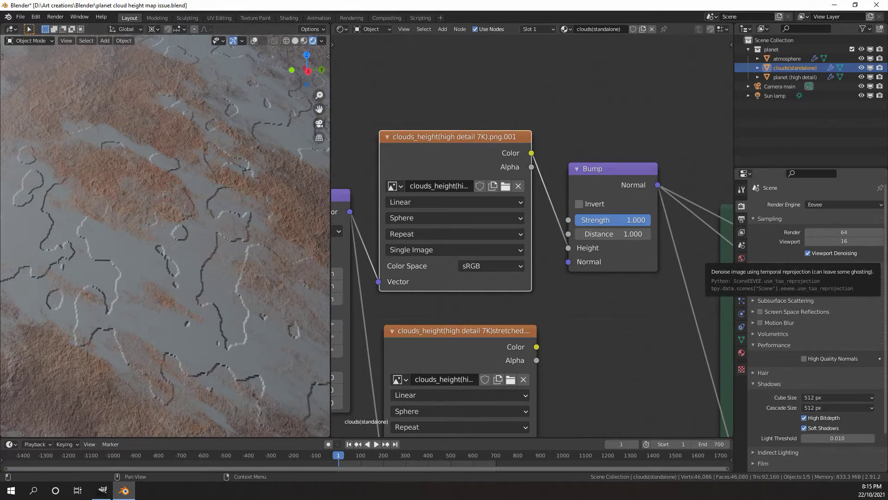
key(alt+Tab)
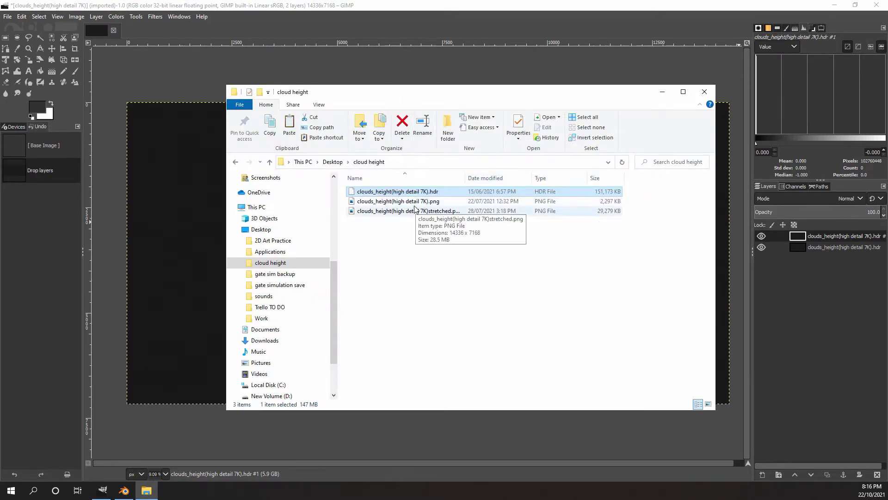
click(434, 202)
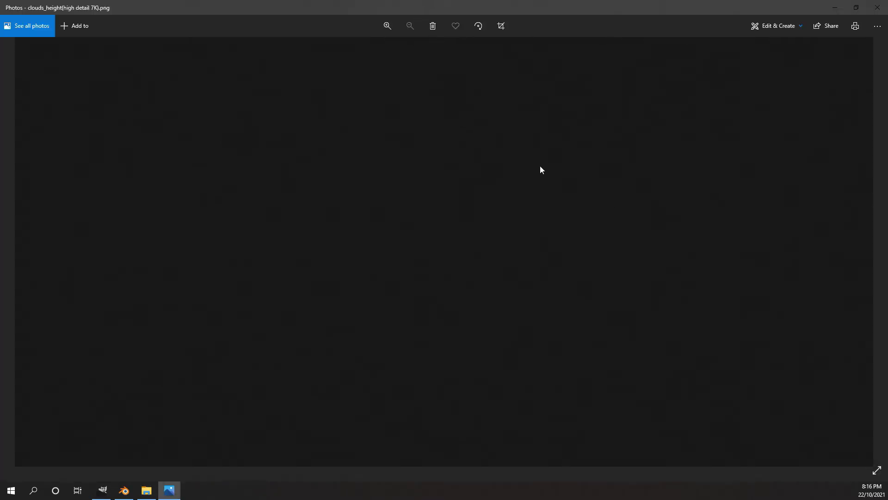
click(877, 8)
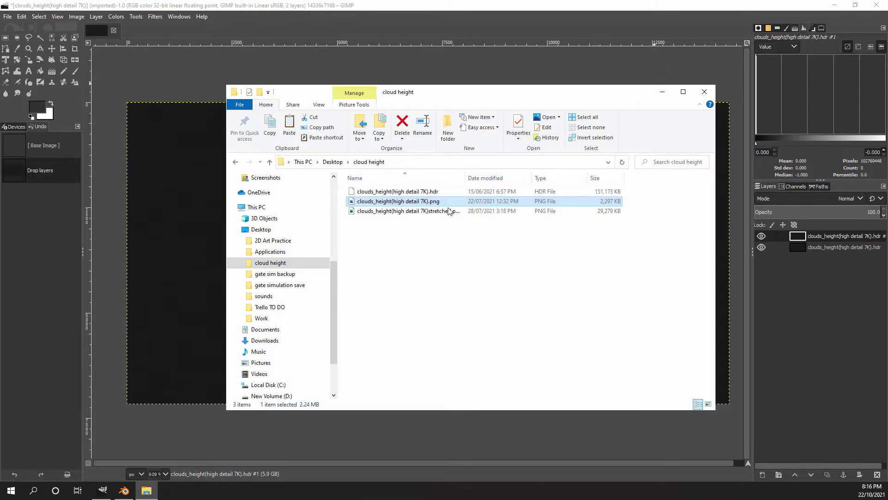
mouse_move(410, 206)
mouse_down()
mouse_move(288, 204)
mouse_move(192, 218)
mouse_move(398, 209)
mouse_up()
Select the lower layer in GIMP and compare the two height maps by hiding and reshowing the upper layer.
click(830, 249)
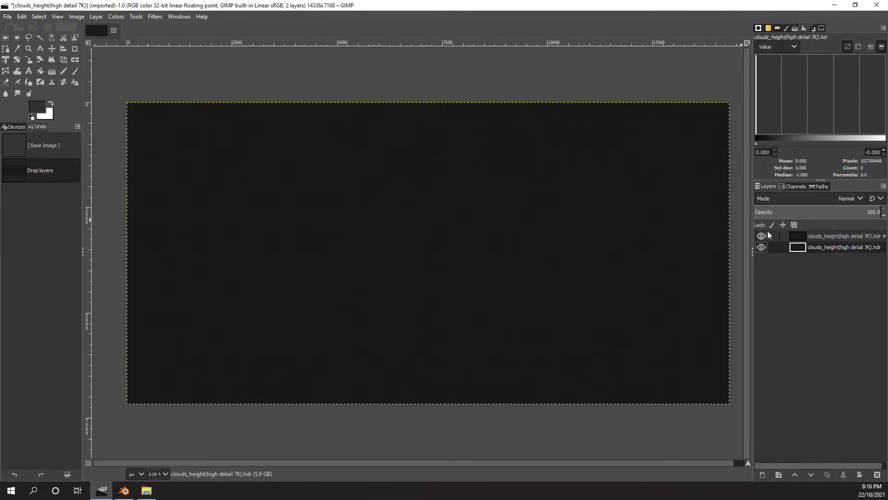
click(764, 236)
click(764, 237)
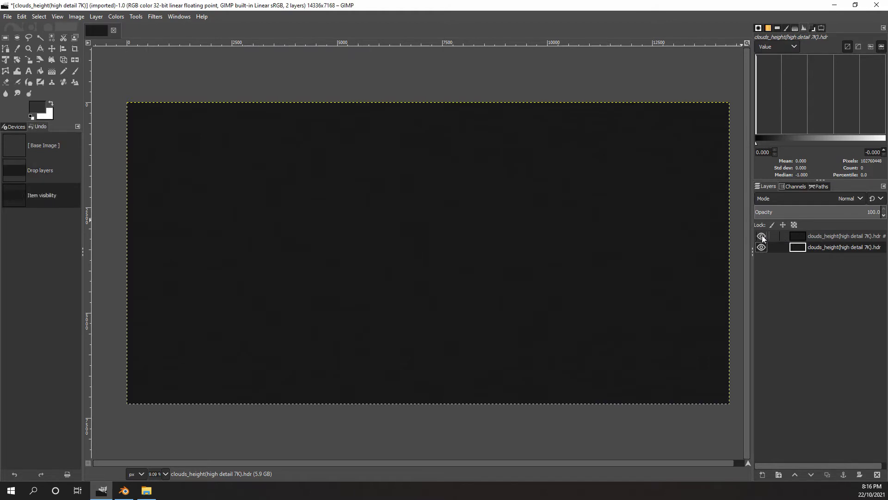
Delete the upper duplicate HDR layer and add clouds_height(high detail 7K).png from the cloud height folder as a layer.
right_click(817, 238)
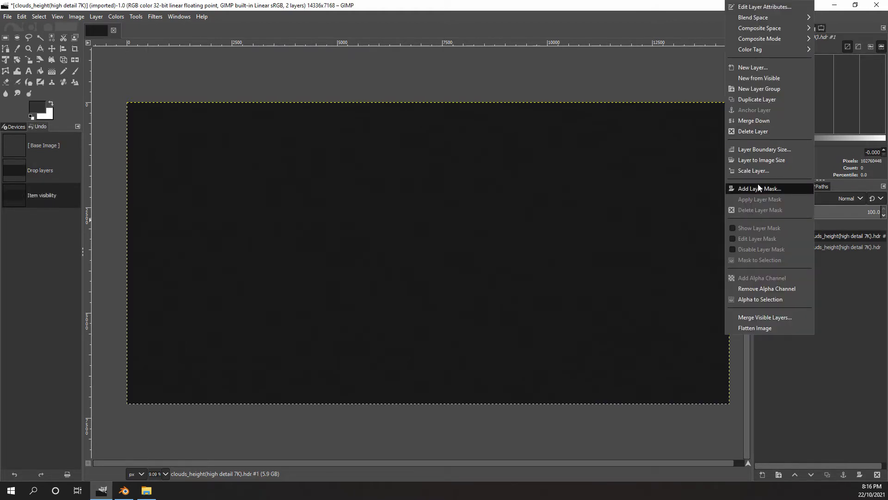
click(752, 131)
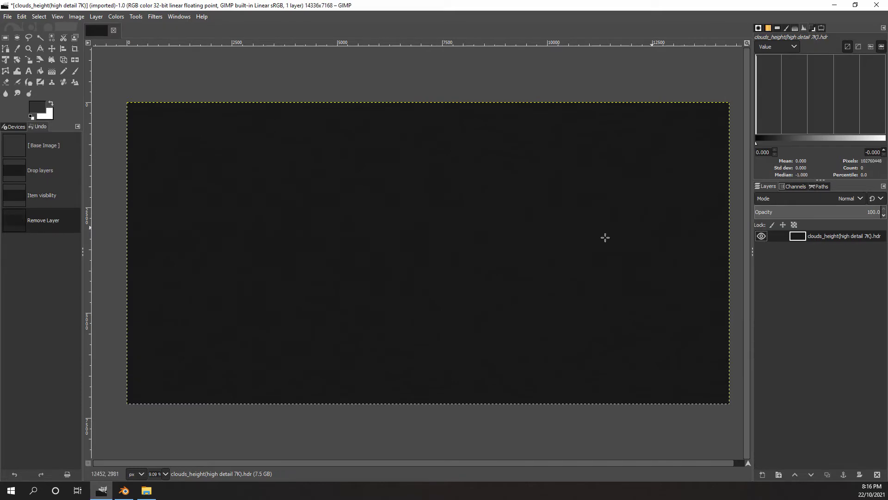
click(147, 490)
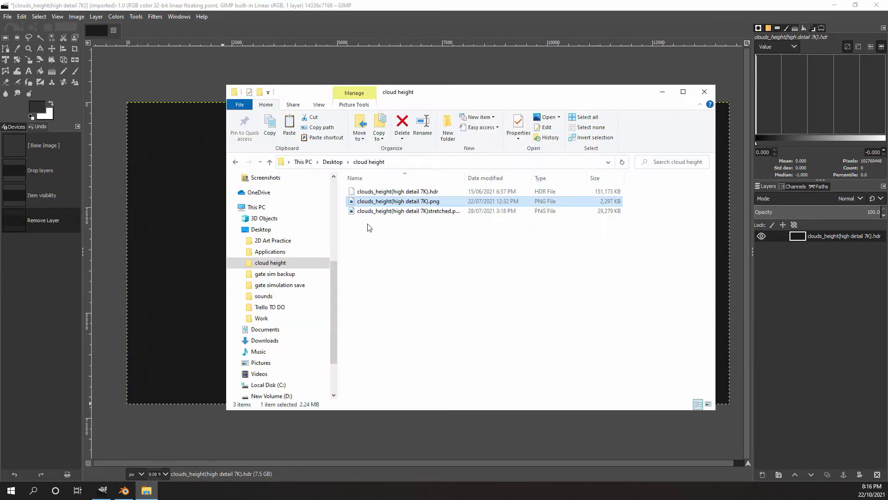
drag(397, 204, 203, 149)
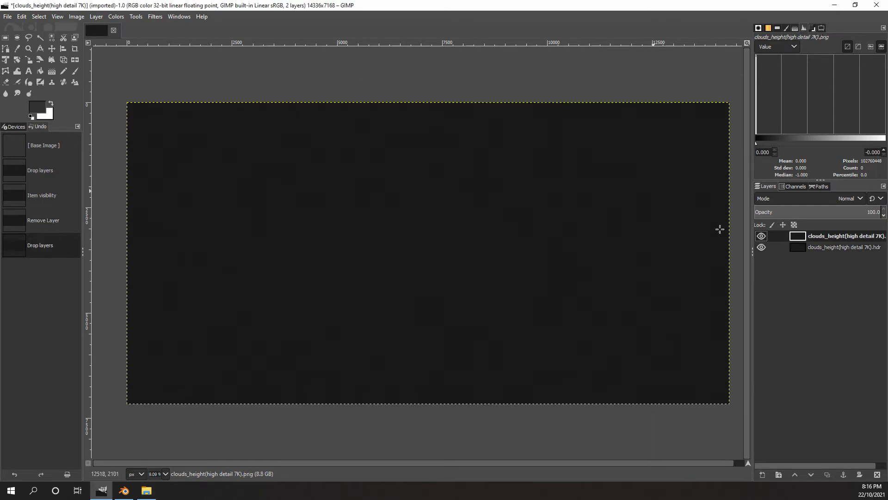
Compare the PNG height map with the HDR beneath it by toggling the PNG layer's visibility, leaving it hidden.
click(762, 236)
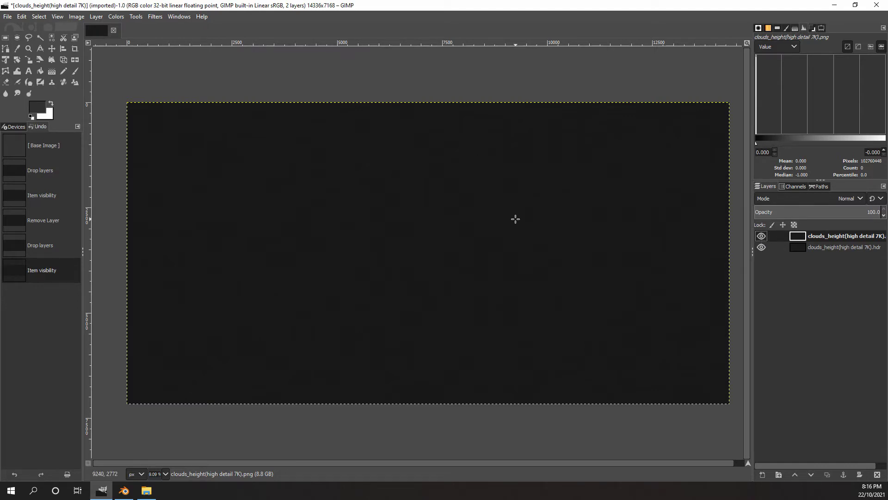
scroll(515, 219, up, 2)
scroll(515, 219, up, 1)
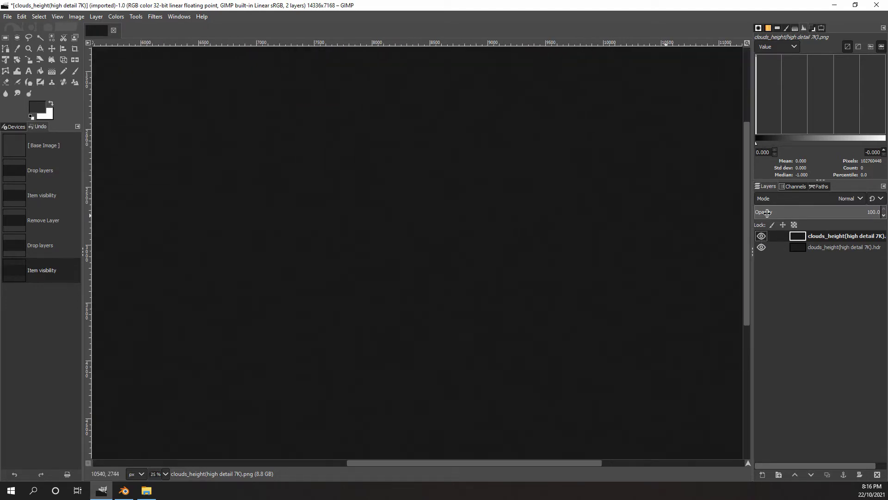
click(761, 237)
click(762, 236)
click(761, 236)
Widen the layers dock to show the full layer names and the histogram at a larger size.
drag(749, 118, 245, 162)
click(582, 249)
click(338, 235)
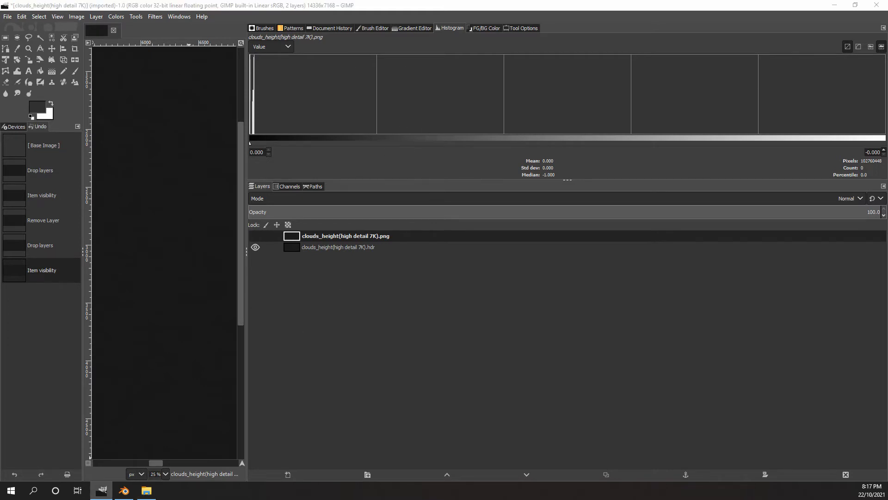
Add the photo DSC_1754.JPG as the top layer, close the folder window and narrow the dock to reveal more canvas.
key(alt+Tab)
key(alt+F4)
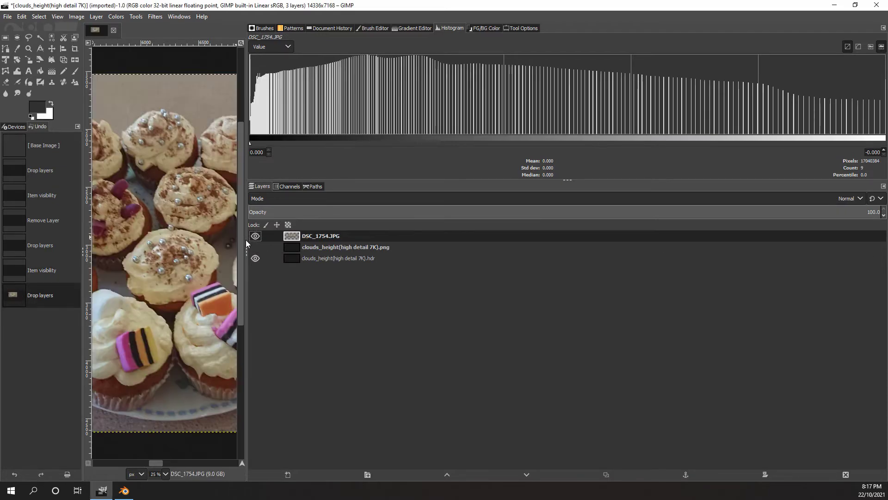
drag(247, 246, 563, 245)
scroll(337, 242, up, 3)
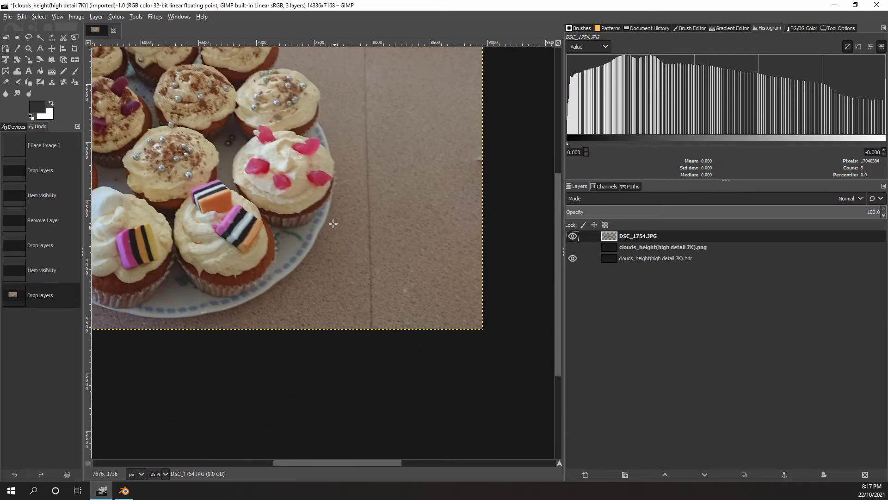
scroll(290, 198, down, 1)
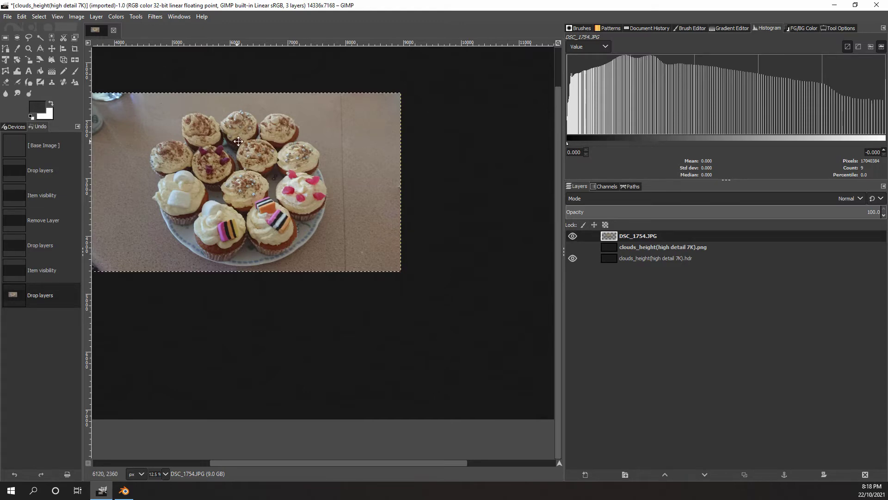
drag(238, 141, 311, 183)
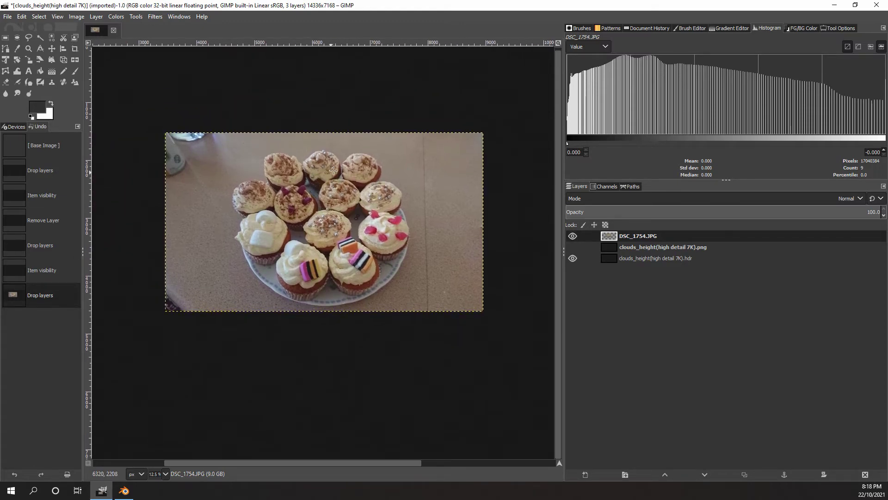
scroll(334, 171, up, 1)
scroll(389, 161, down, 2)
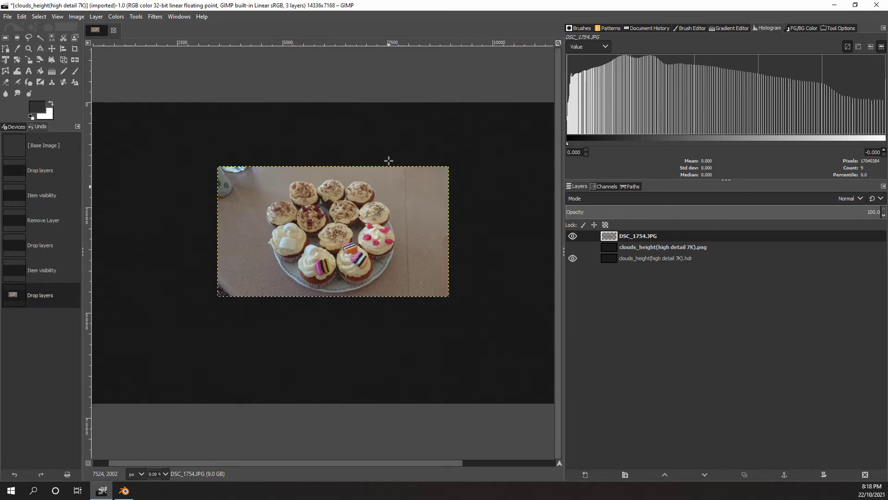
scroll(389, 160, up, 2)
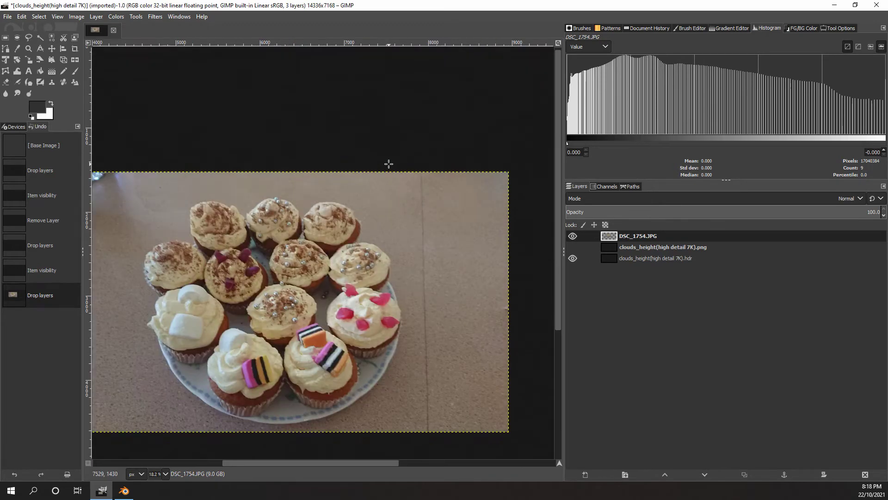
Hide the DSC_1754.JPG layer and select the clouds_height(high detail 7K).png layer to view its histogram.
click(574, 236)
click(623, 246)
scroll(341, 206, down, 2)
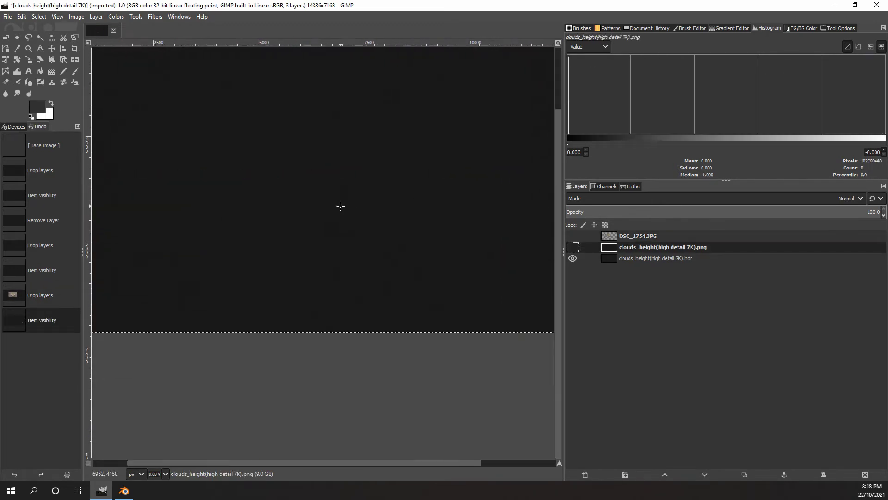
scroll(340, 206, up, 1)
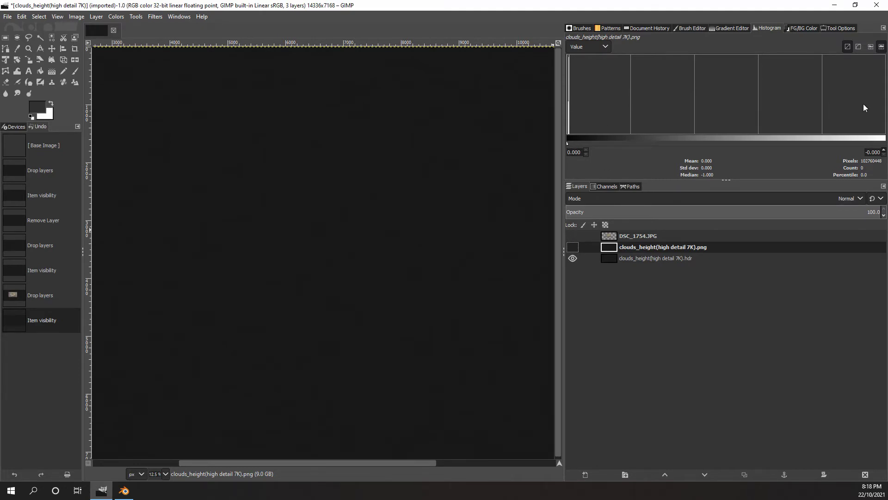
scroll(383, 163, down, 1)
scroll(382, 164, down, 1)
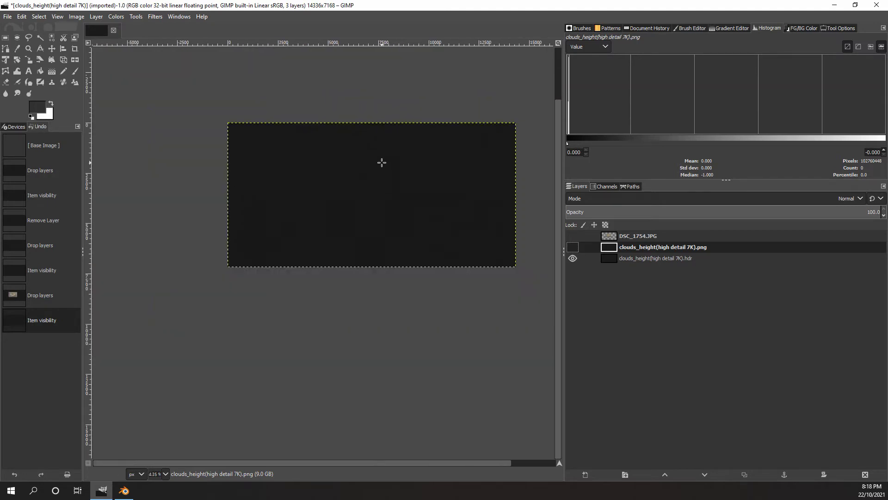
scroll(381, 162, up, 1)
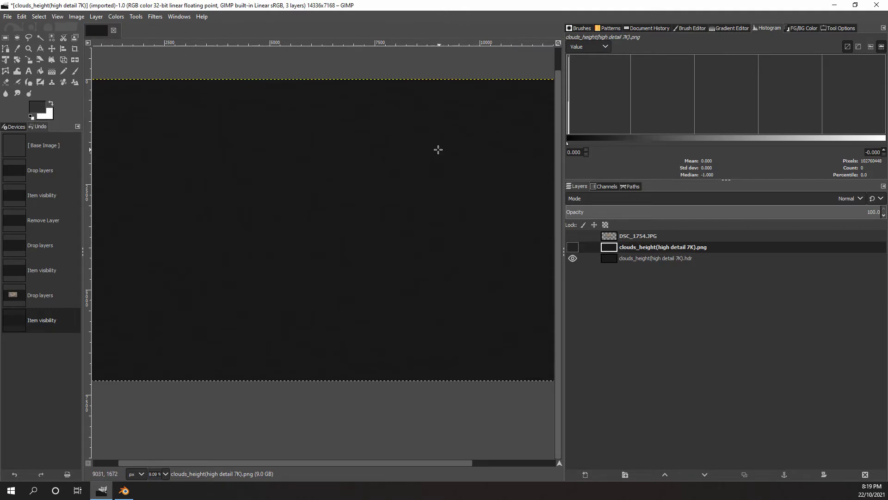
Switch to Blender and inspect the cloud bump produced by the PNG height map.
click(122, 491)
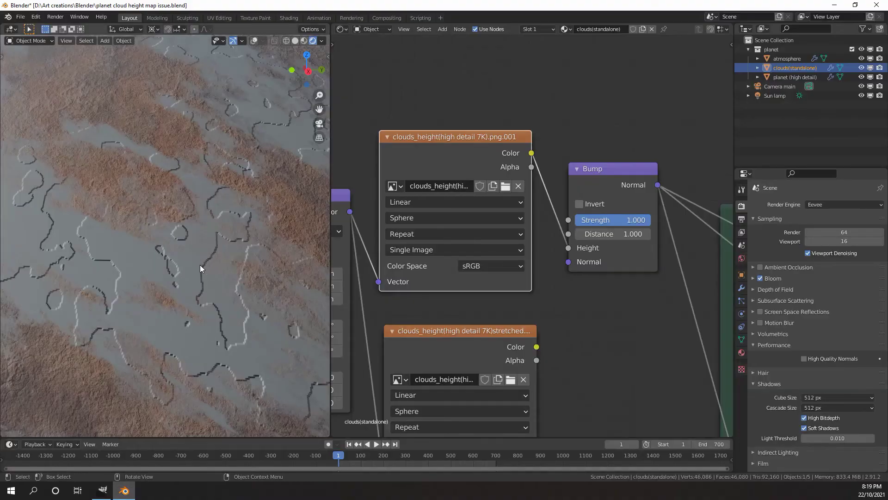
scroll(199, 266, down, 5)
scroll(199, 266, up, 5)
click(127, 493)
click(125, 491)
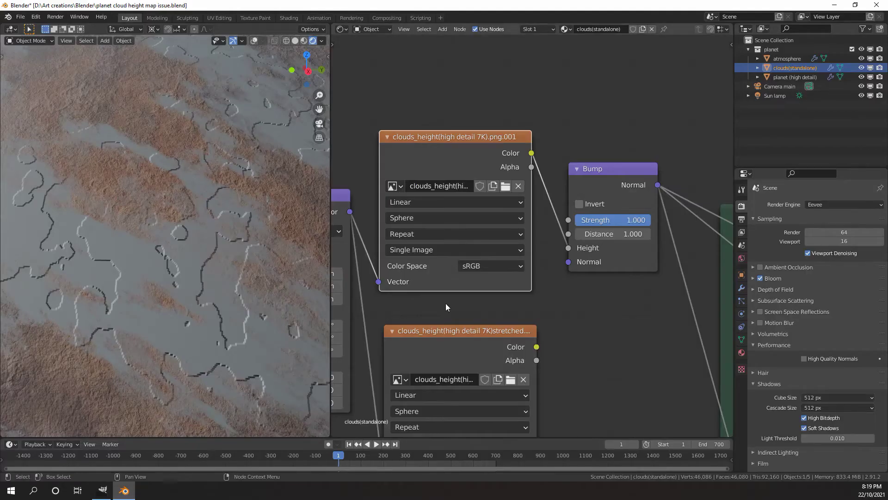
Use clouds_height(high detail 7K).hdr as the Bump node's height source and inspect the clouds close up and from afar.
scroll(463, 296, down, 4)
scroll(491, 249, up, 3)
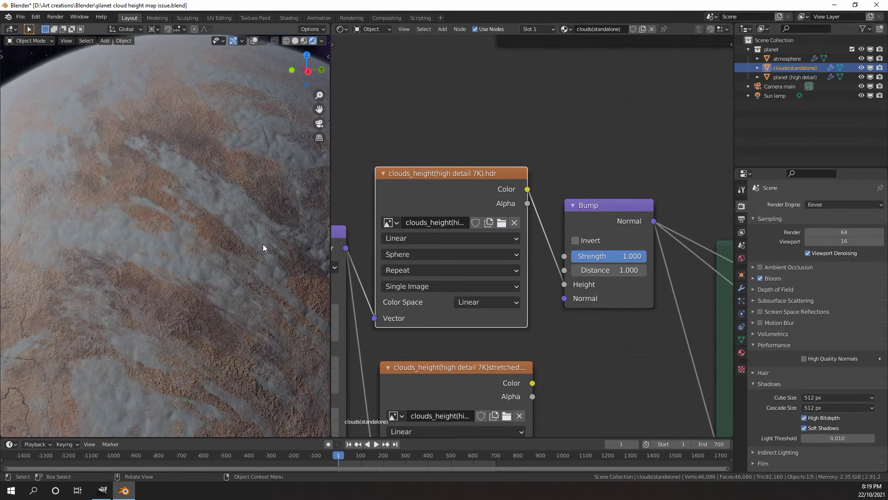
scroll(263, 244, up, 3)
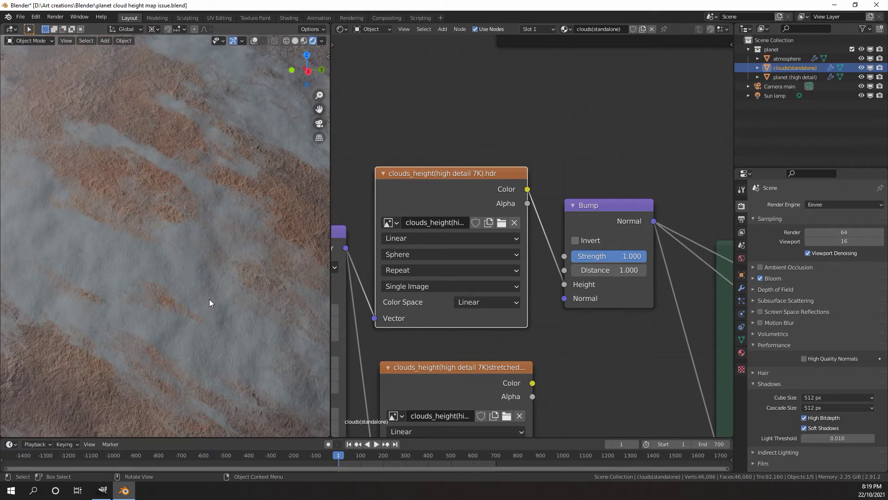
scroll(242, 342, down, 3)
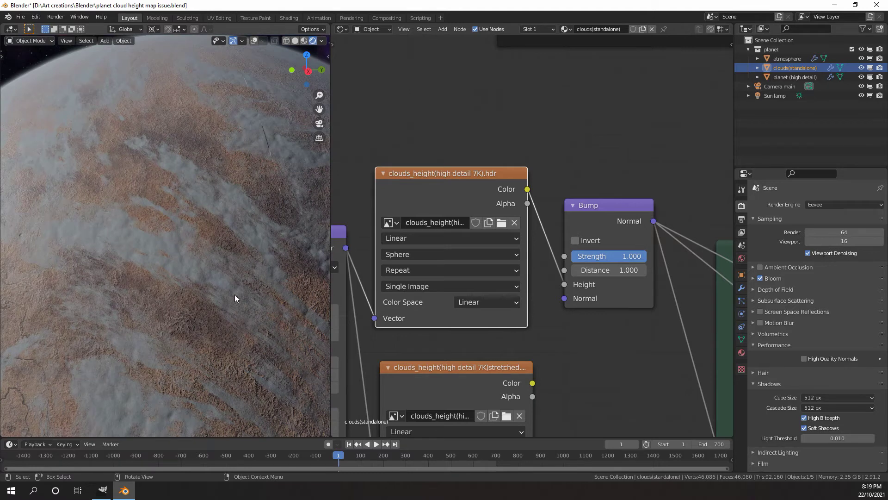
scroll(235, 294, down, 3)
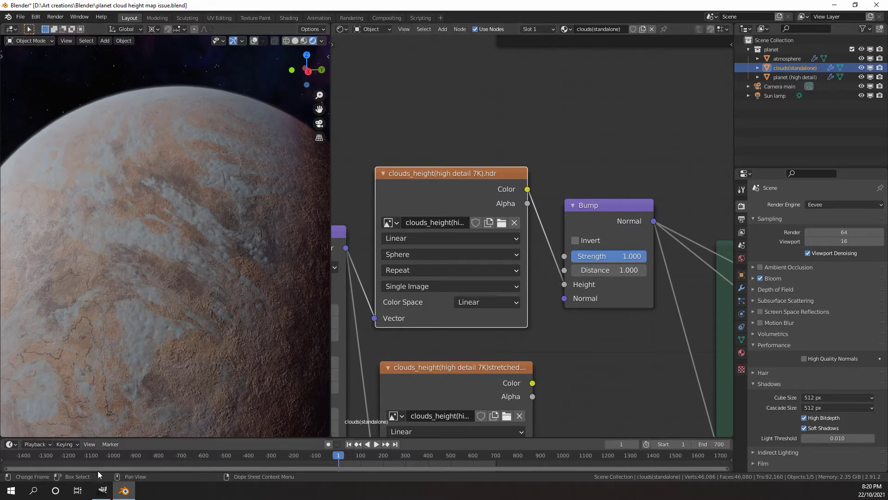
Return to GIMP, compare with the PNG layer shown and hidden, and select the clouds_height(high detail 7K).hdr layer.
click(102, 491)
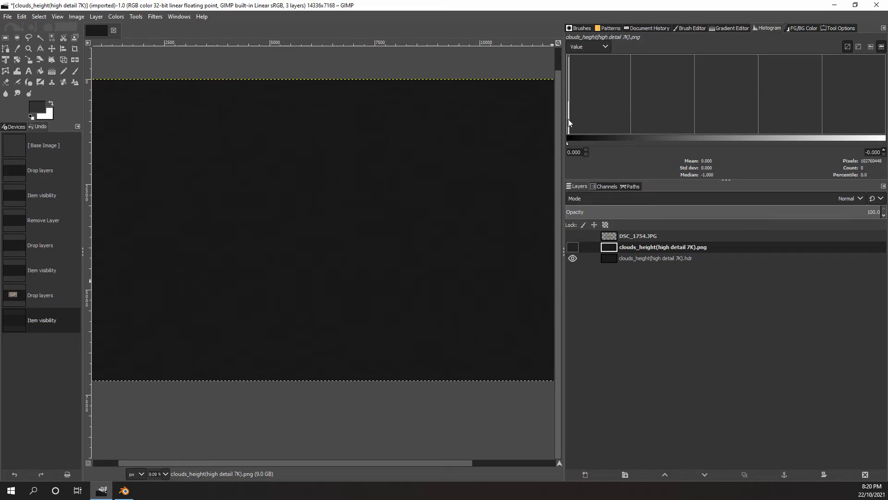
click(573, 247)
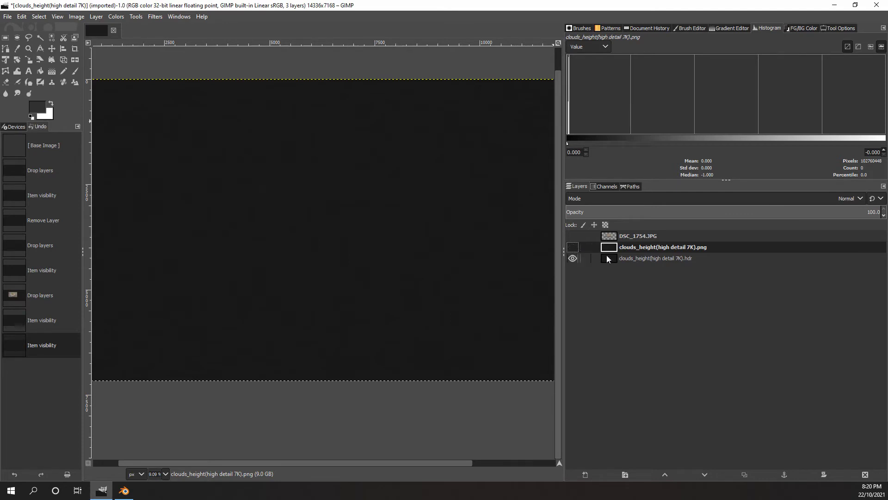
click(635, 258)
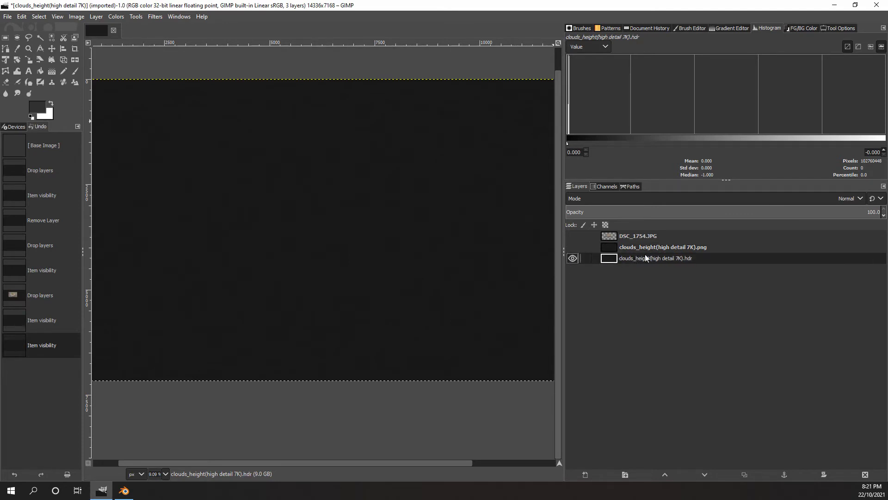
scroll(400, 241, up, 1)
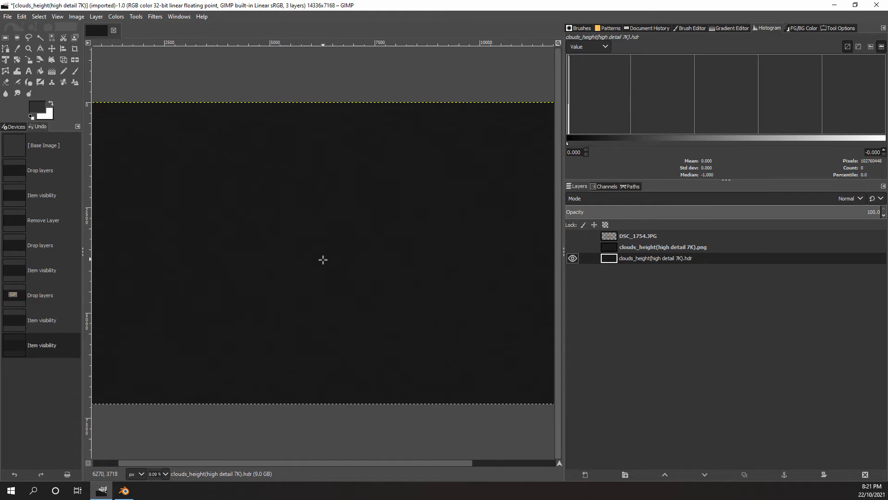
Start Stretch Contrast on the clouds_height(high detail 7K).hdr layer and inspect the previewed clouds and histogram.
click(116, 16)
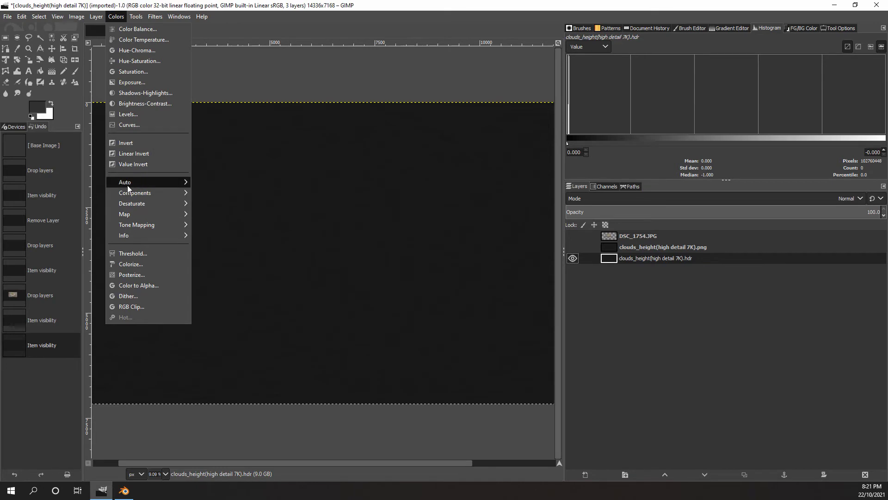
mouse_move(145, 185)
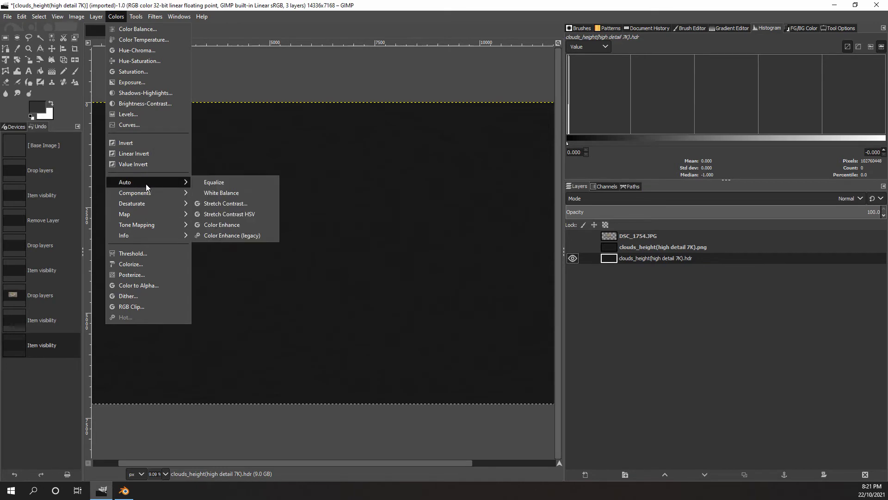
click(226, 204)
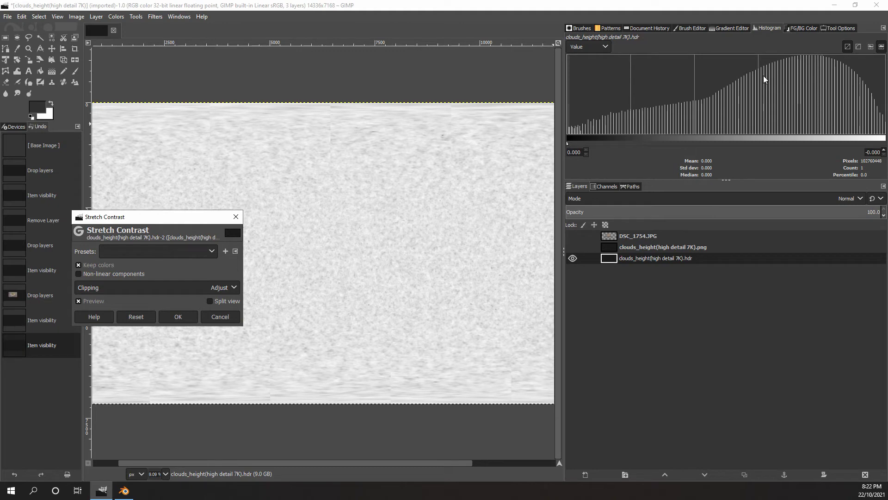
scroll(330, 244, up, 1)
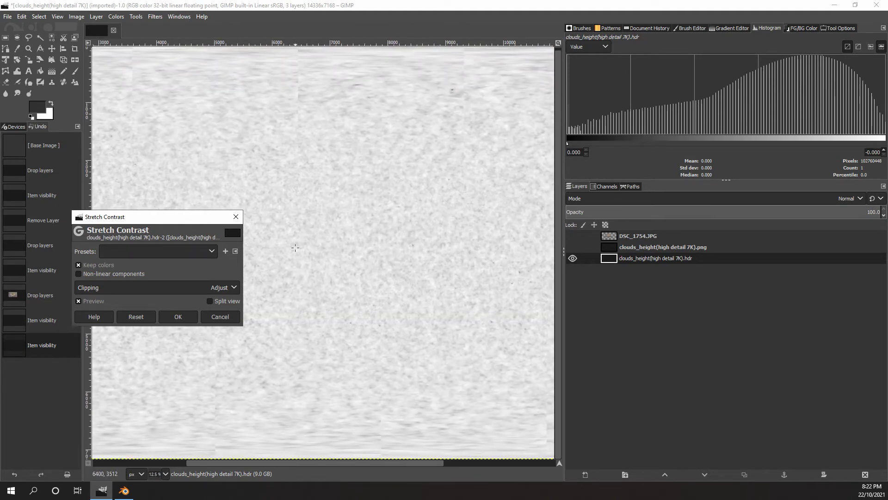
Compare the contrast stretch with and without Non-linear components, and apply it with that option enabled.
drag(131, 217, 273, 202)
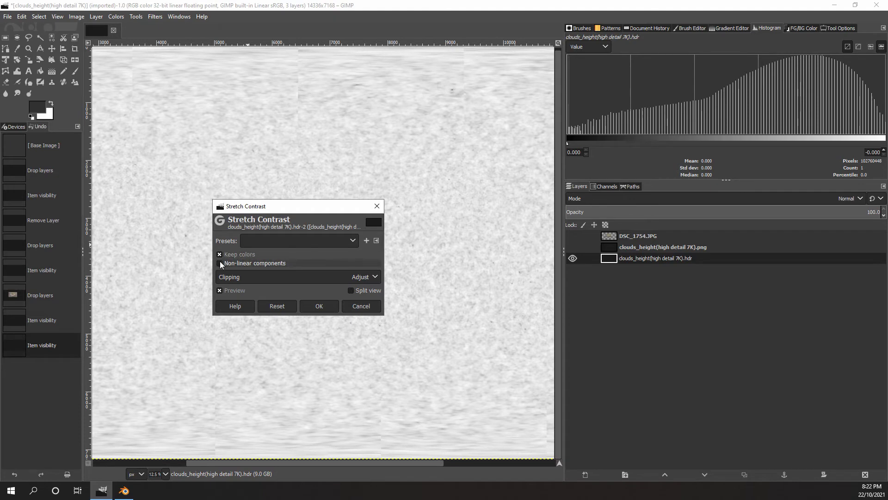
drag(221, 256, 139, 248)
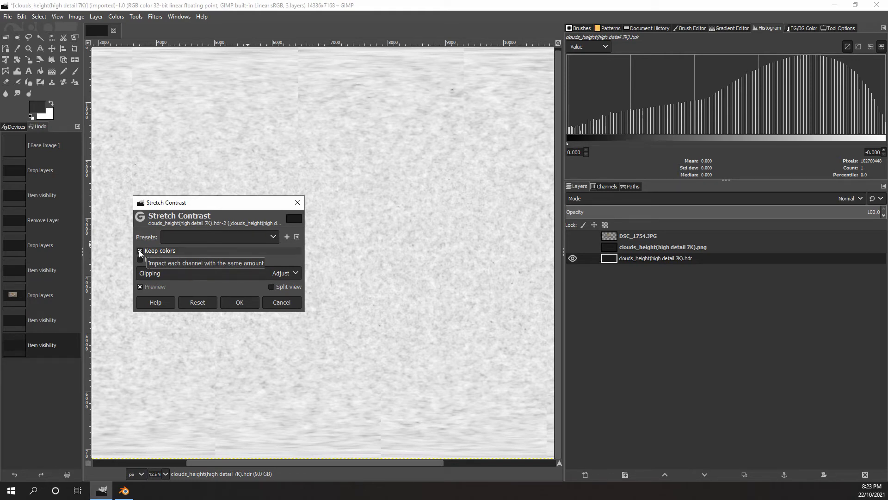
click(140, 252)
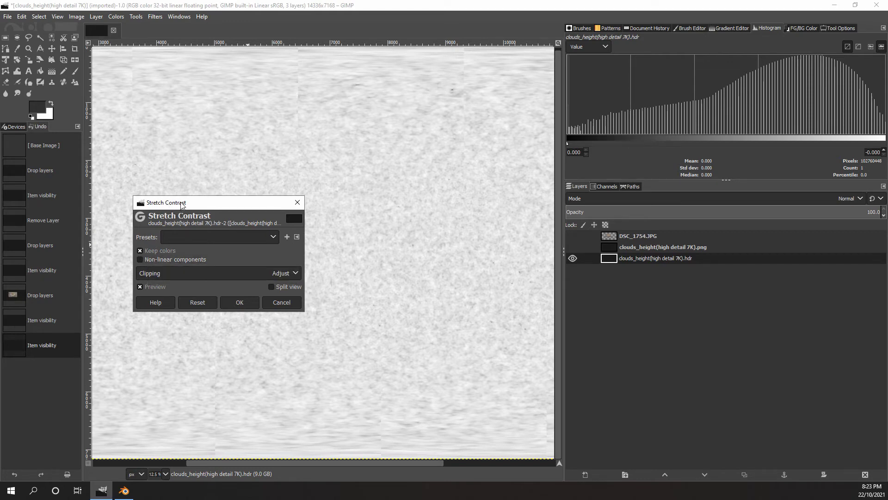
drag(191, 206, 203, 203)
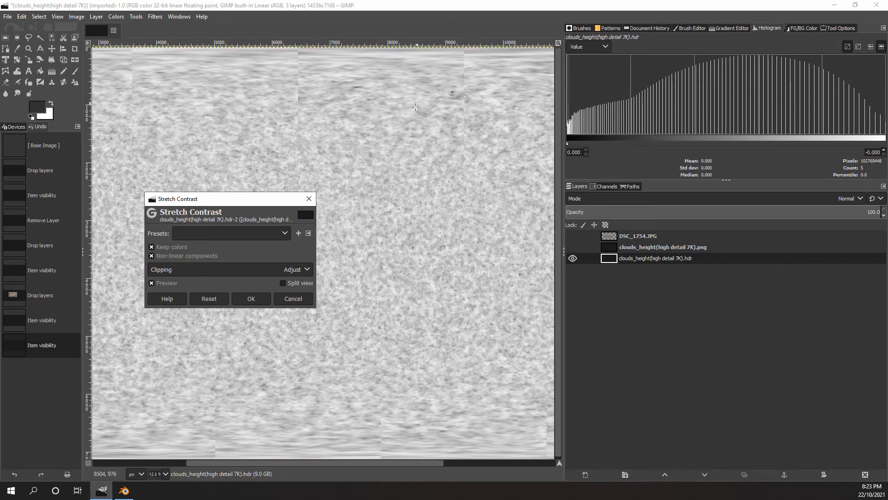
click(151, 256)
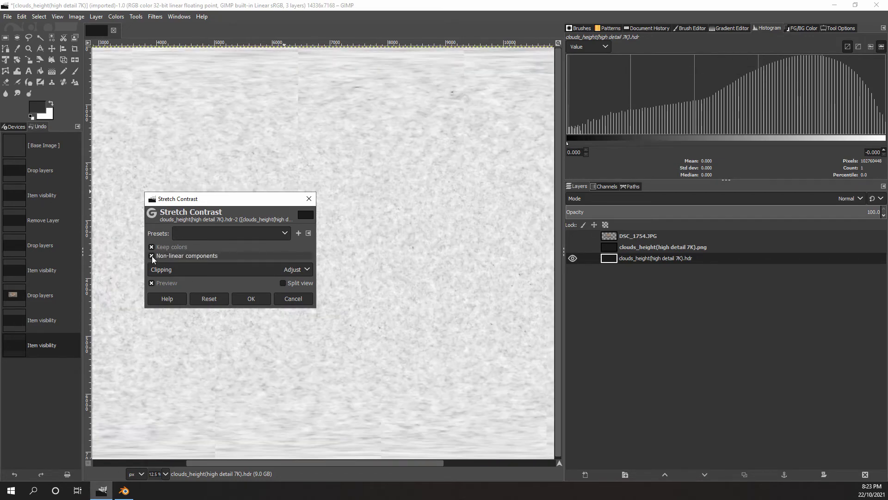
click(152, 256)
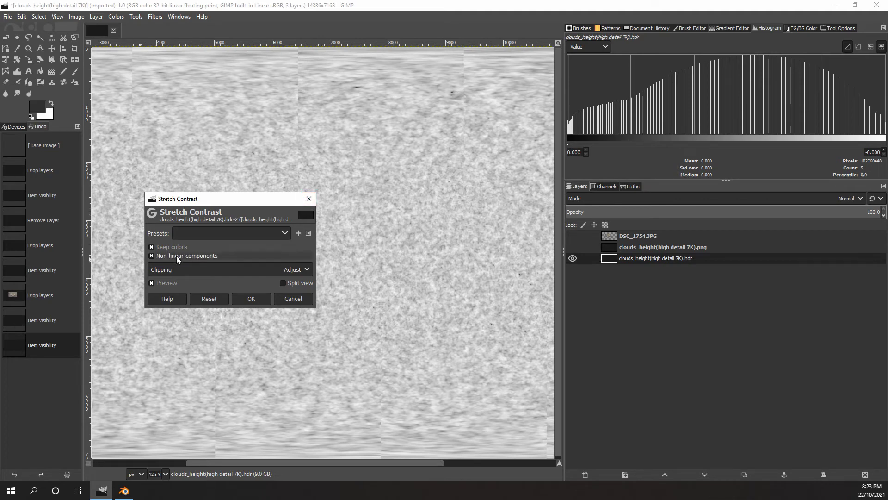
click(255, 298)
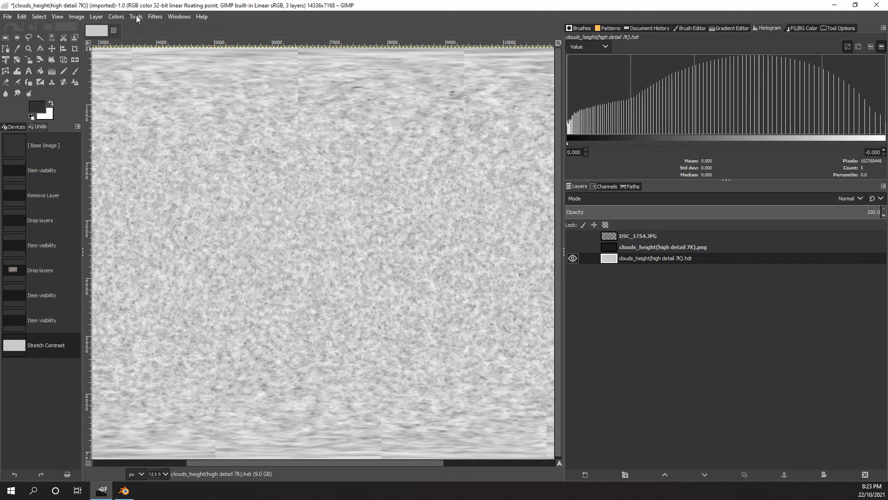
Look over the automatic colour corrections, including Stretch Contrast HSV, and revert the HDR layer to its state before Stretch Contrast.
click(119, 17)
mouse_move(117, 17)
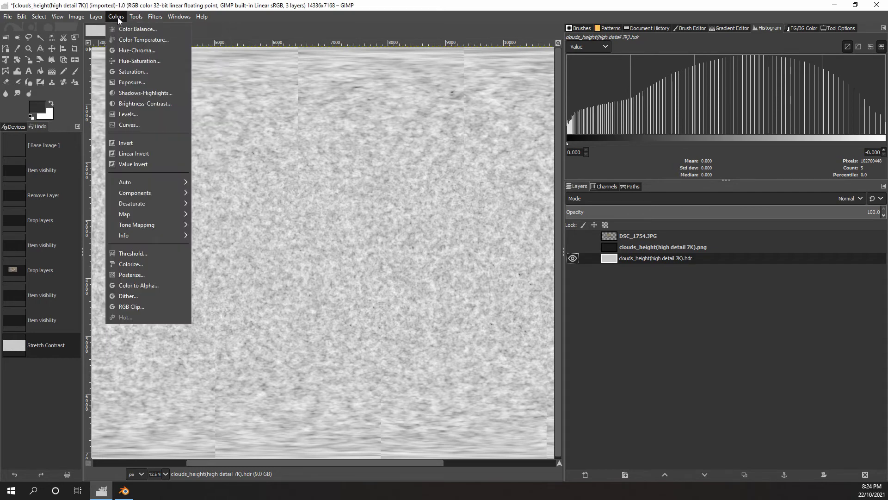
mouse_move(125, 182)
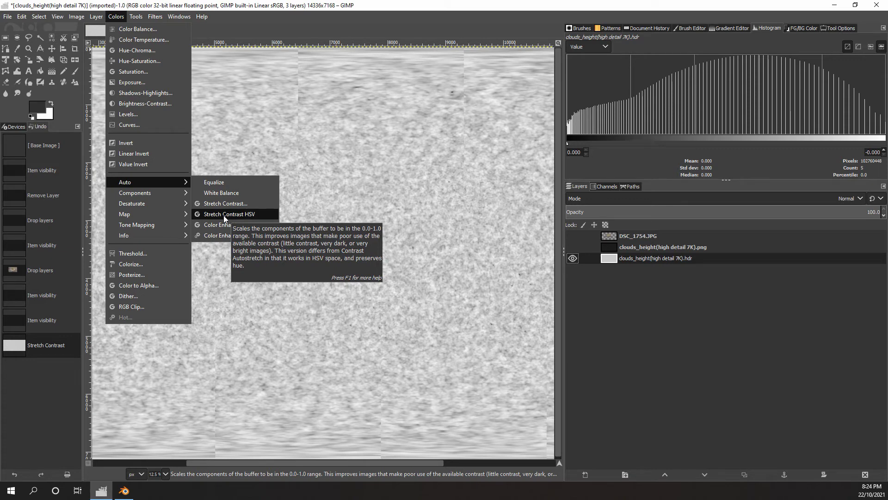
key(Escape)
key(Escape)
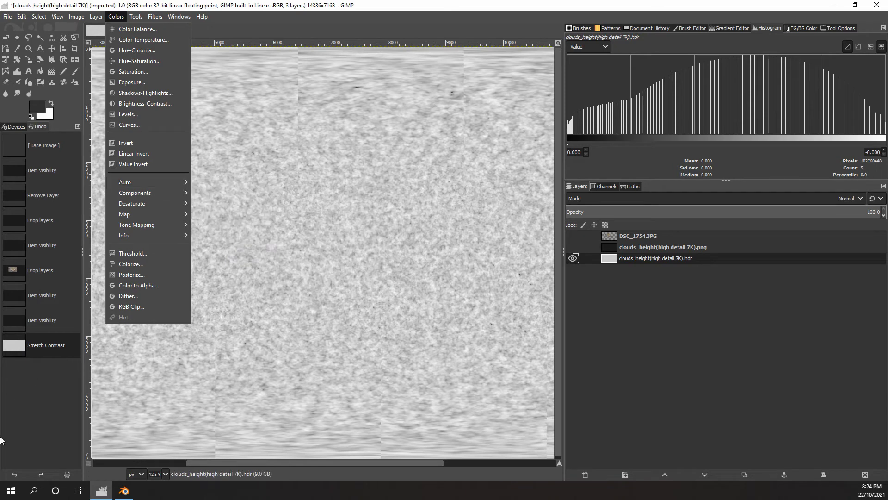
click(38, 321)
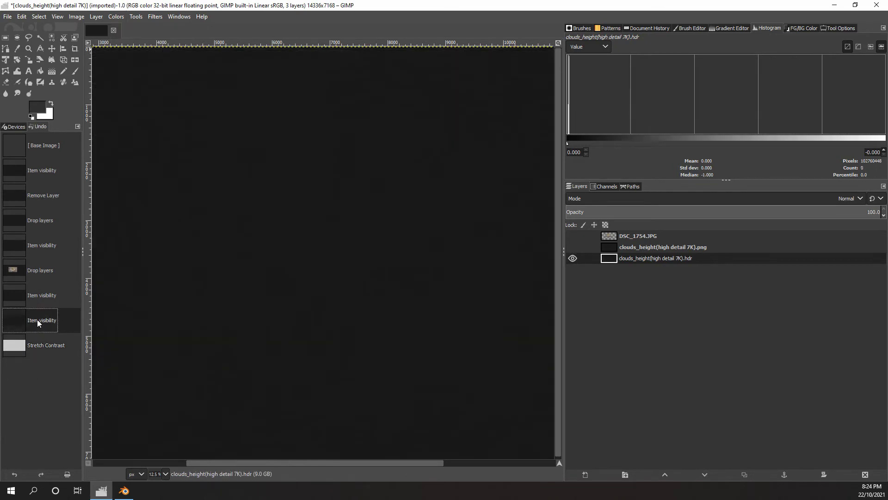
Try Stretch Contrast HSV on the HDR cloud layer, inspect the result close up, and undo it.
click(116, 16)
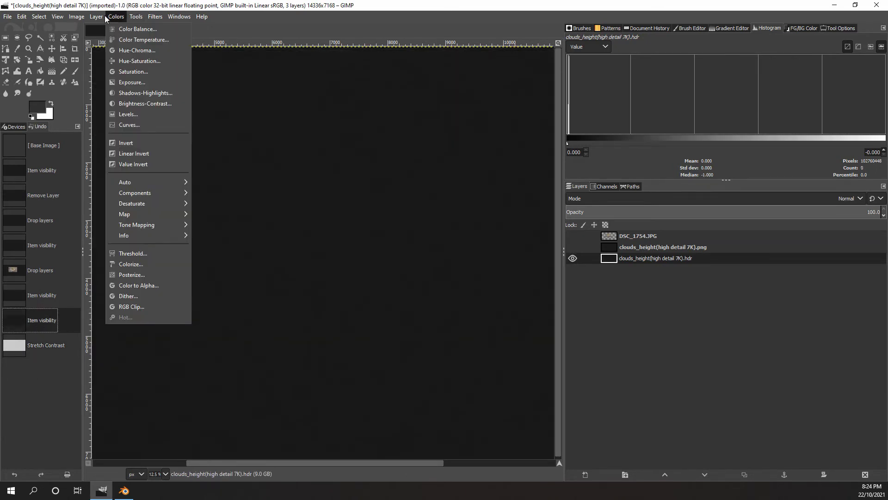
mouse_move(153, 17)
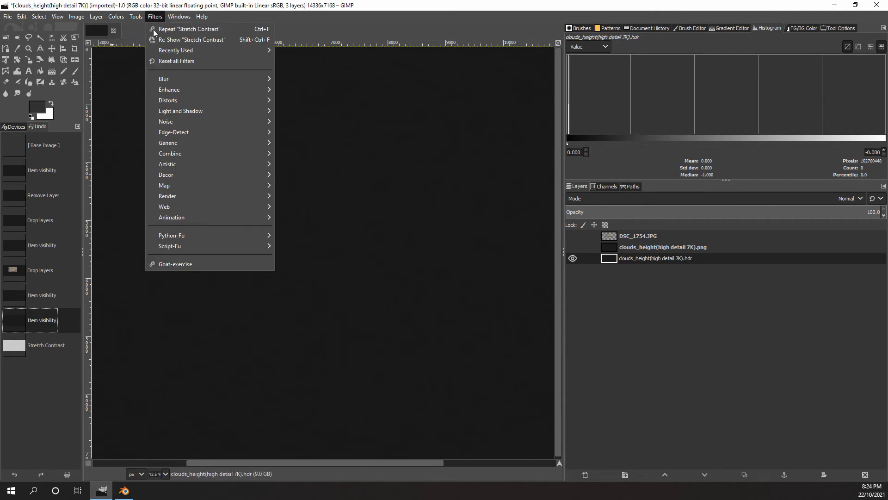
mouse_move(112, 18)
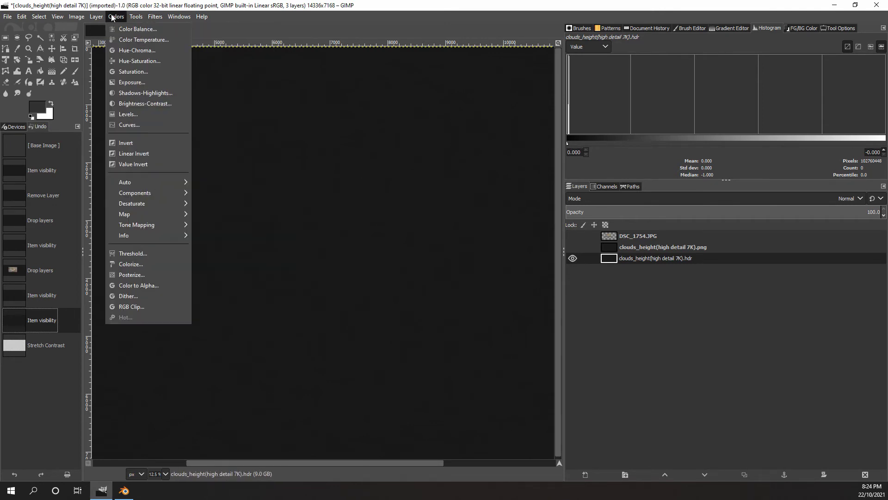
mouse_move(174, 182)
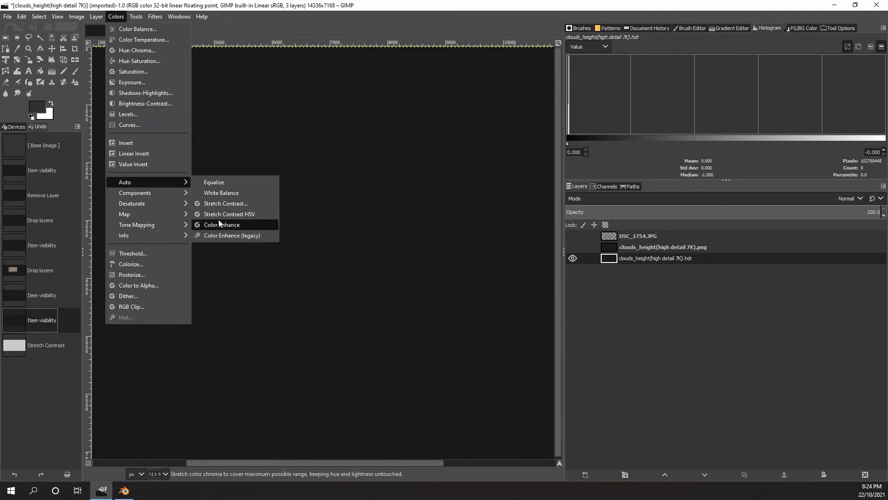
click(220, 215)
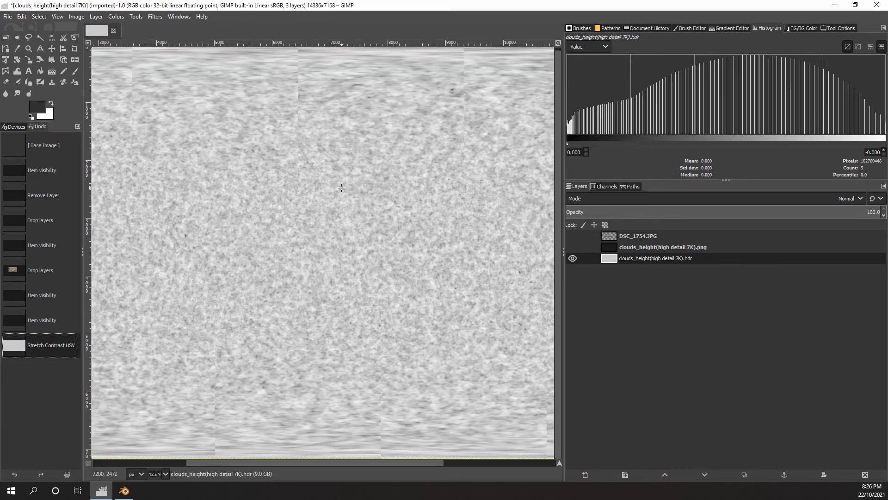
scroll(413, 219, up, 2)
scroll(413, 219, down, 1)
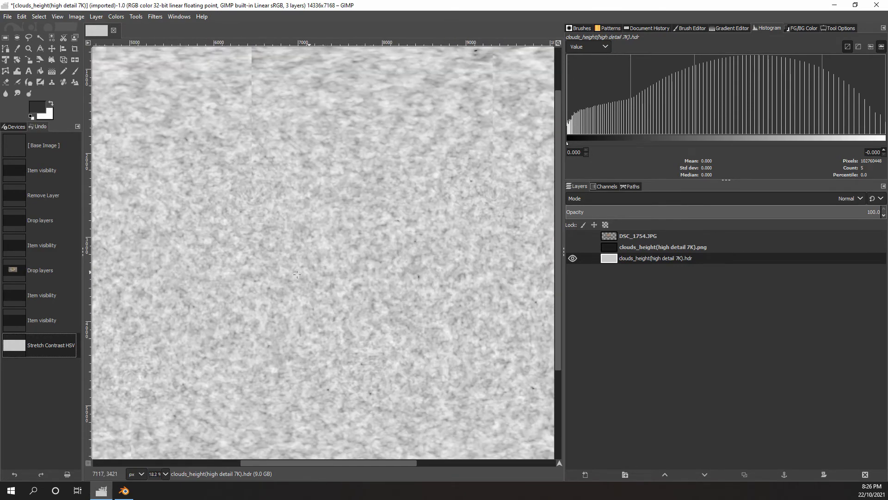
click(42, 321)
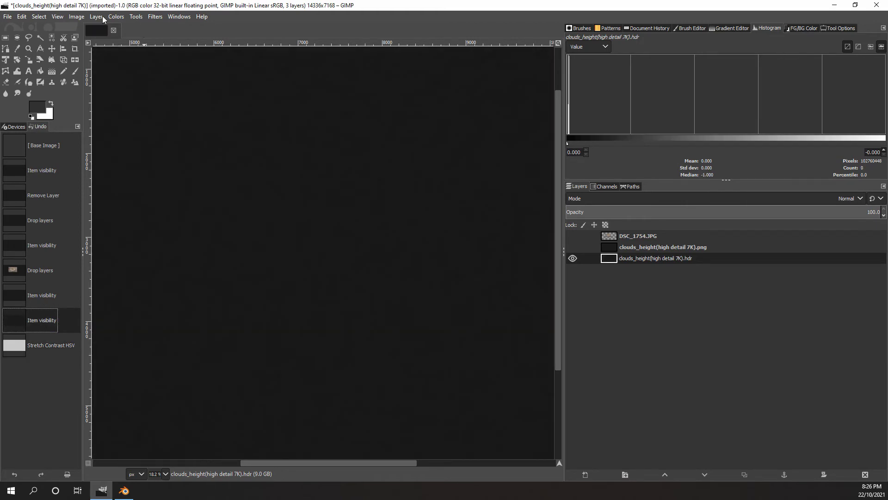
Try automatic White Balance on the HDR cloud layer, inspect the clouds and histogram, and undo it.
click(116, 17)
mouse_move(143, 181)
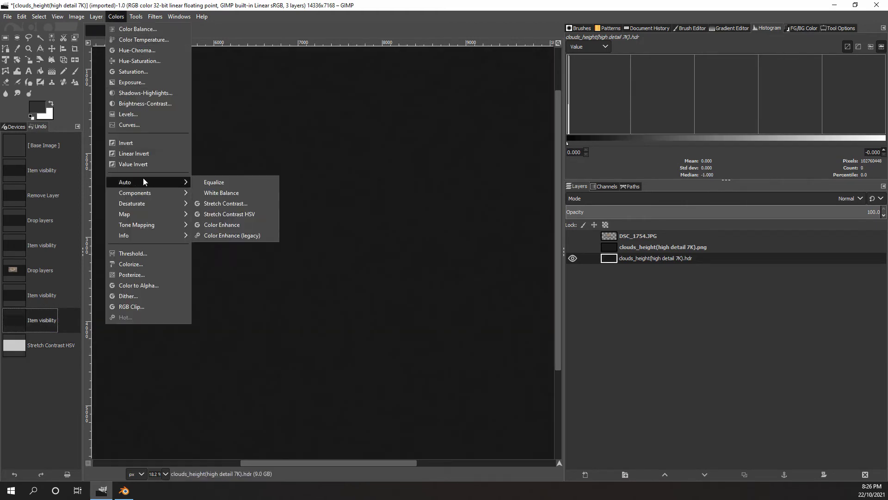
click(216, 192)
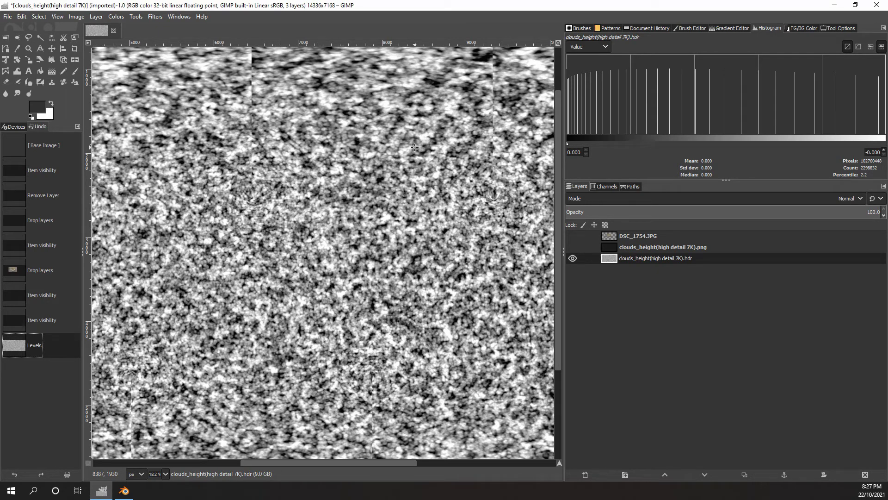
scroll(372, 162, up, 2)
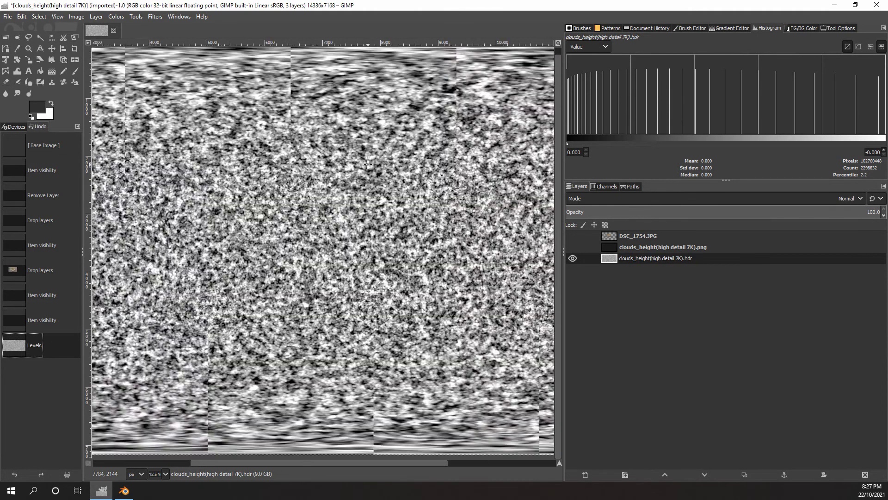
scroll(373, 164, up, 2)
key(shift+ctrl+j)
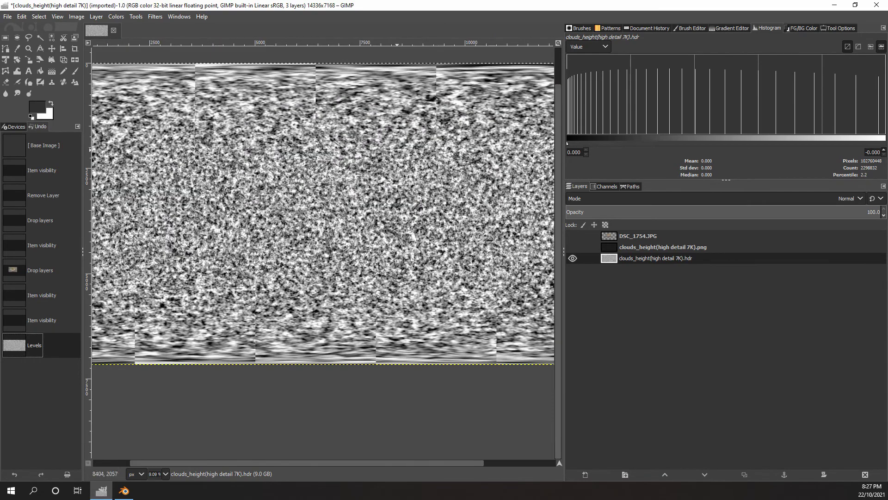
scroll(373, 163, up, 2)
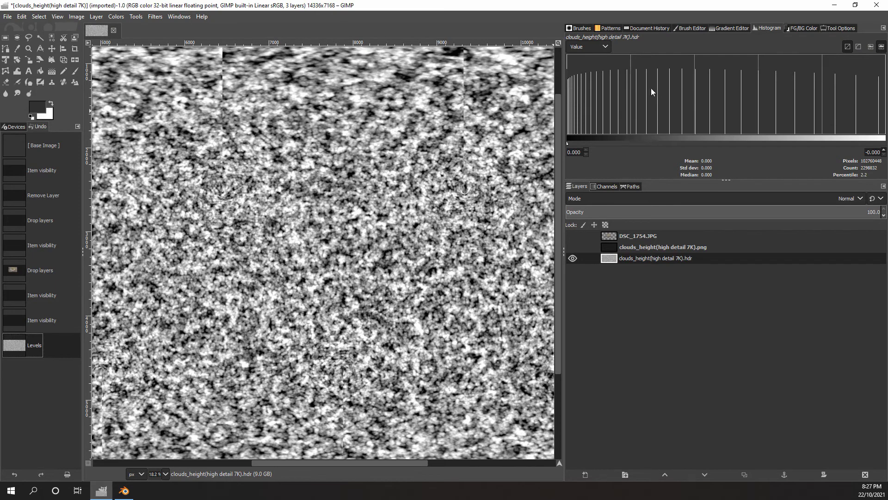
key(shift+ctrl+j)
key(ctrl+z)
Apply Stretch Contrast to the HDR cloud layer with Keep colors and Non-linear components enabled.
click(115, 17)
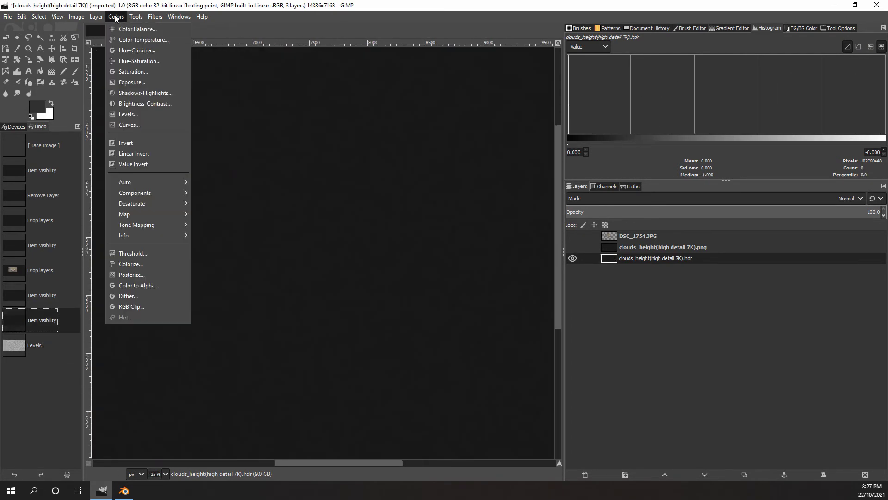
mouse_move(132, 182)
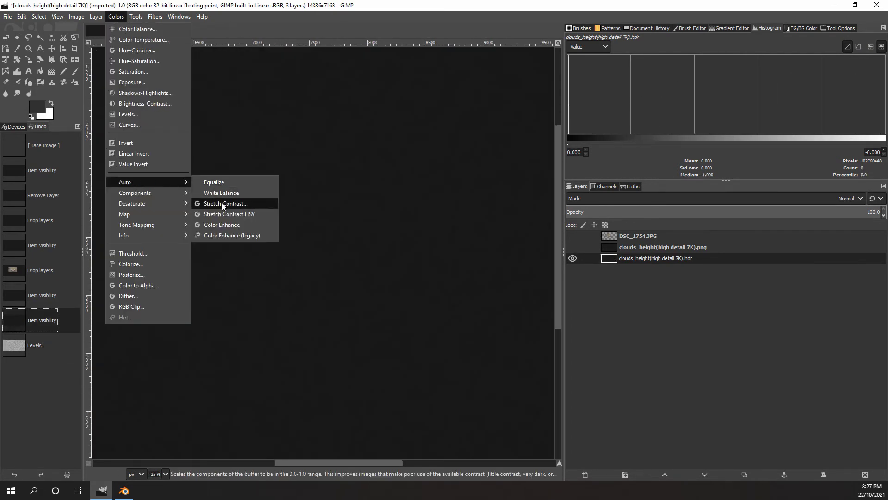
click(222, 205)
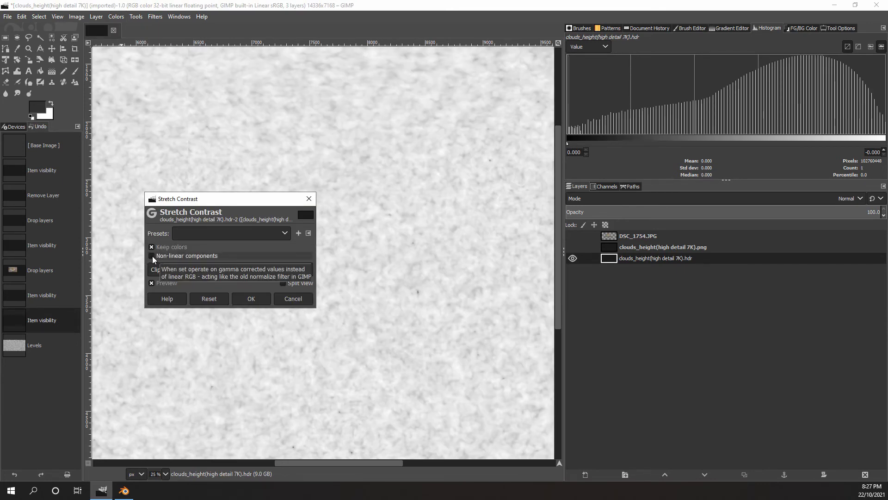
click(152, 257)
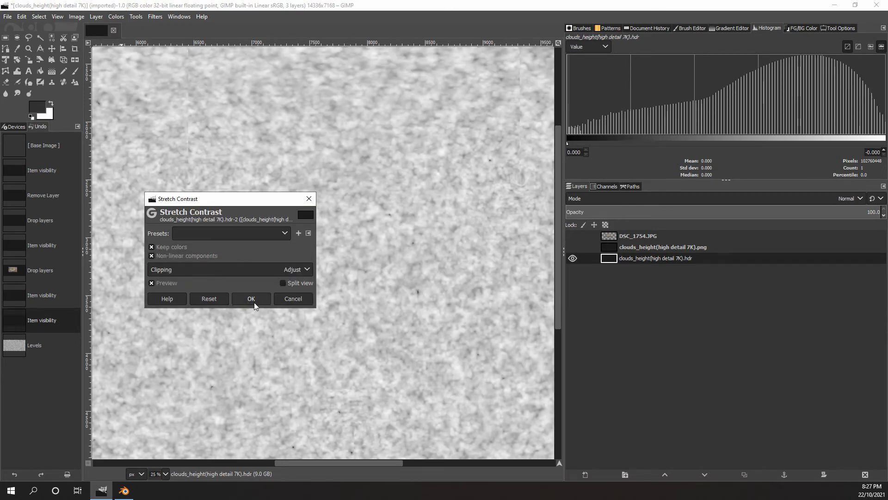
click(251, 298)
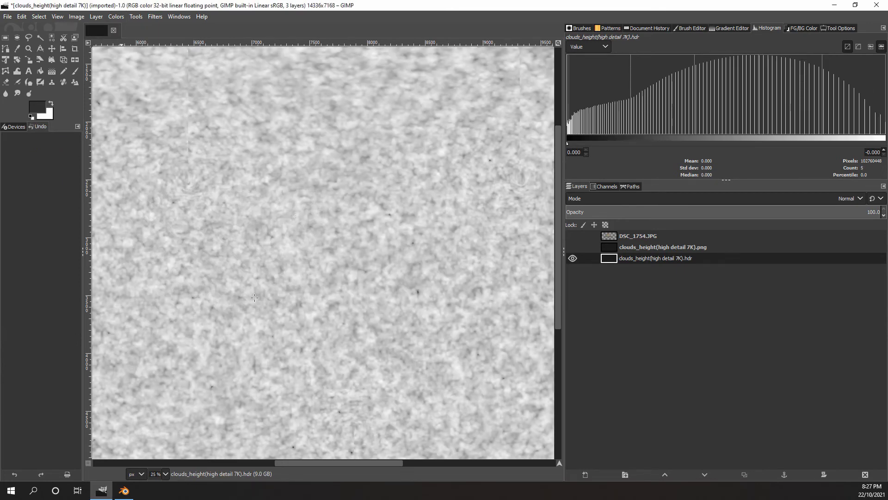
scroll(278, 194, down, 4)
scroll(303, 197, up, 2)
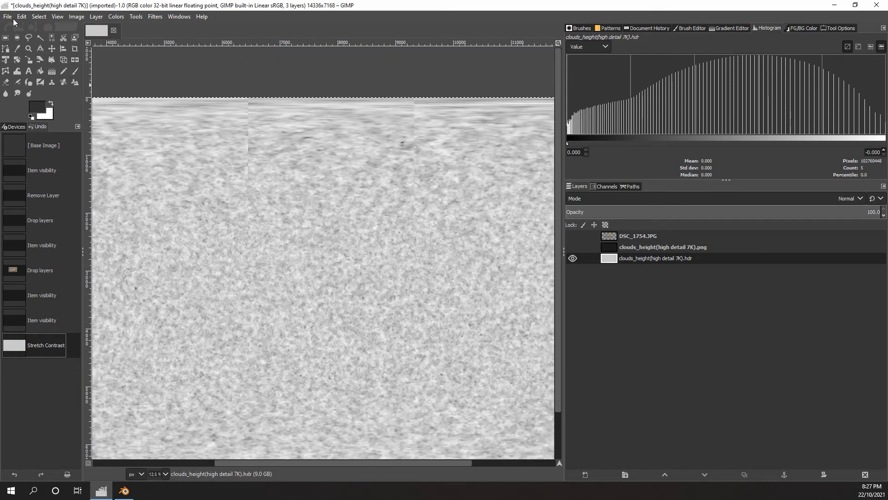
Set up an export of the image as clouds_height(high detail 7K).png, look over the PNG options, and cancel the export.
click(9, 16)
click(29, 160)
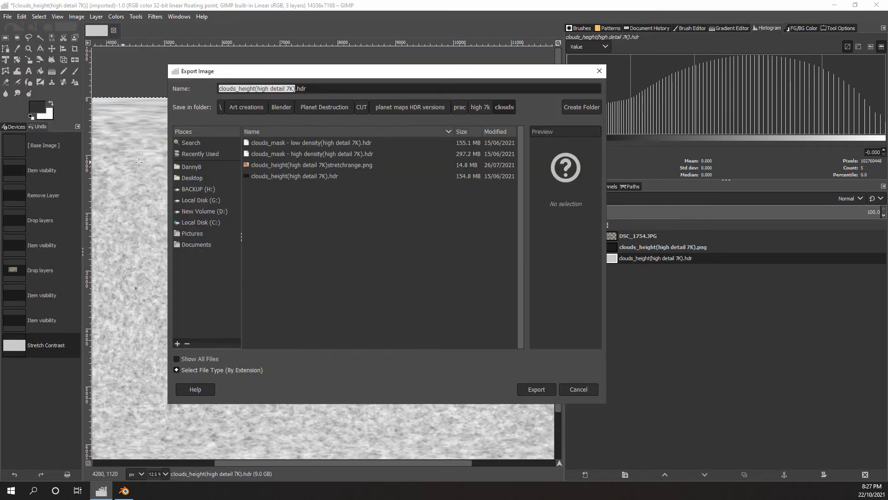
click(312, 88)
key(BackSpace)
key(BackSpace)
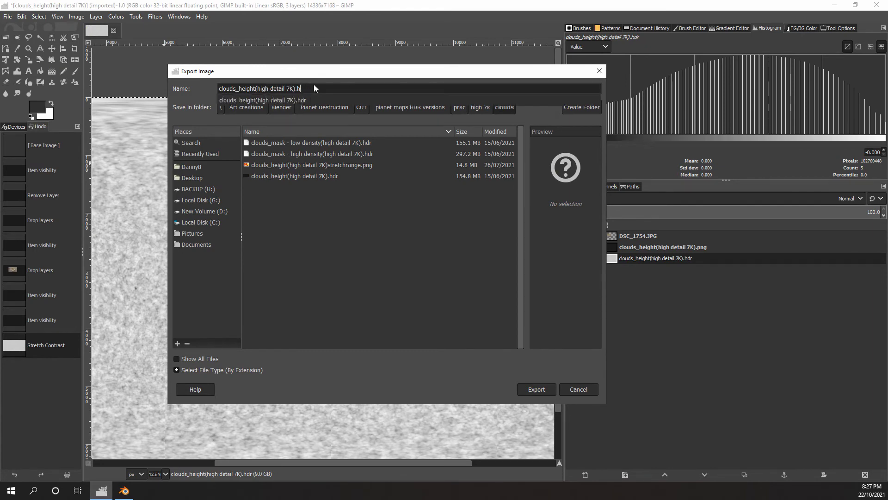
text(png)
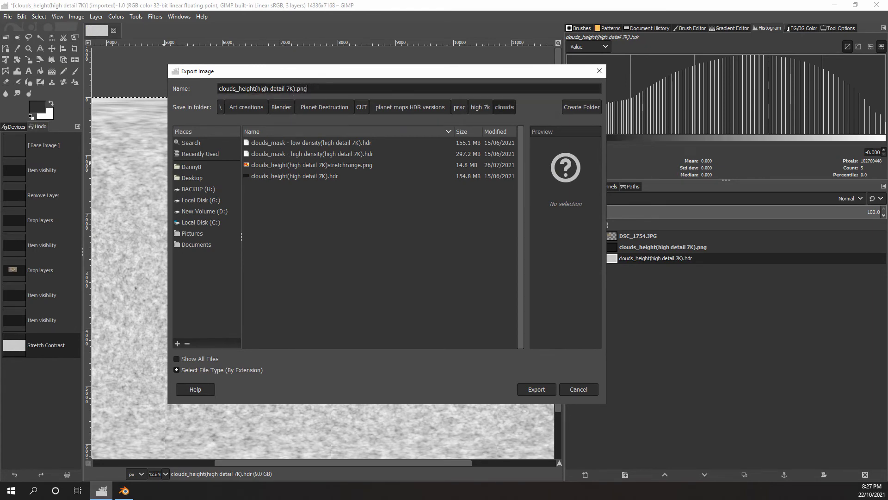
click(540, 390)
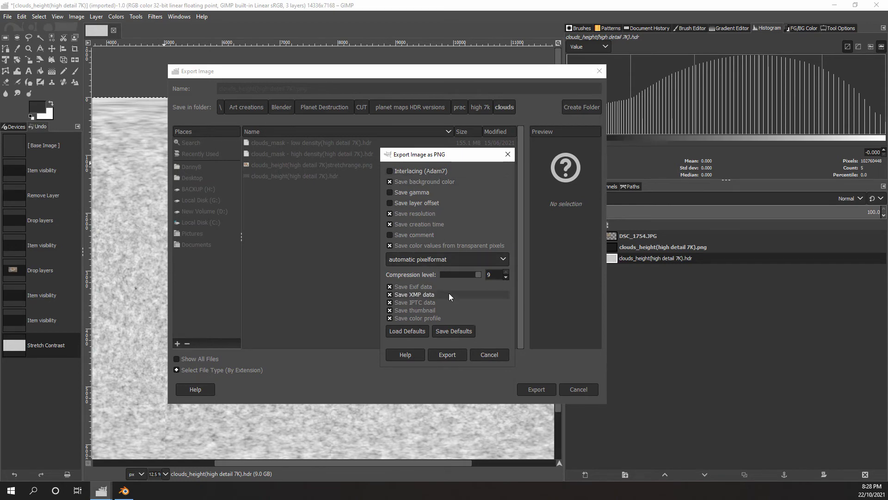
click(498, 354)
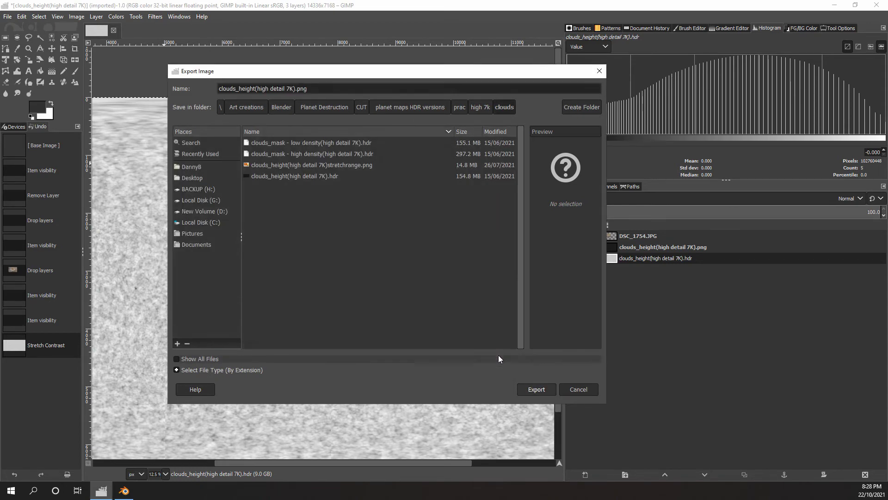
click(599, 72)
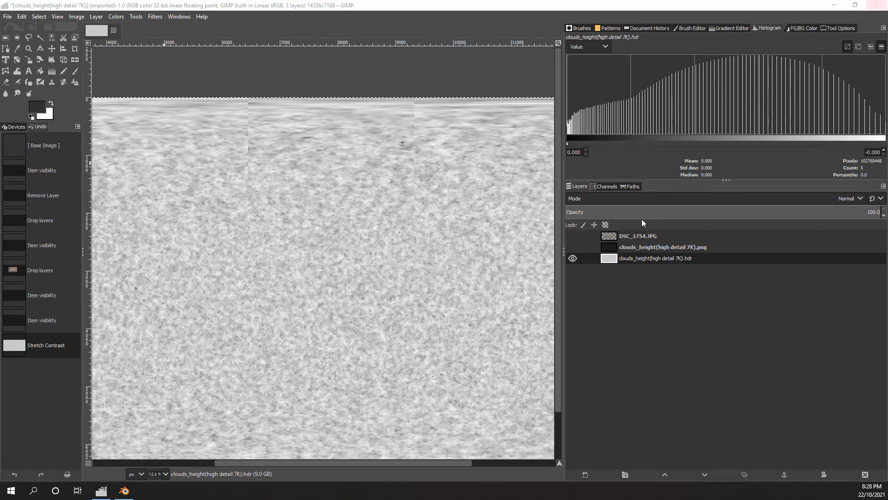
Switch to Blender, connect the stretched PNG texture's Color output to the Bump node's Height input, and inspect the planet's clouds.
click(124, 491)
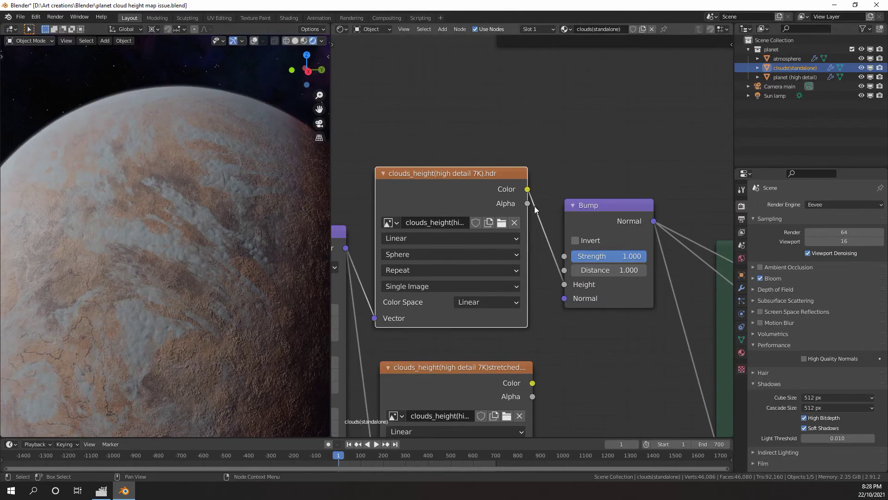
scroll(550, 213, up, 1)
scroll(550, 213, down, 2)
drag(564, 297, 600, 296)
drag(551, 222, 532, 223)
scroll(532, 223, up, 3)
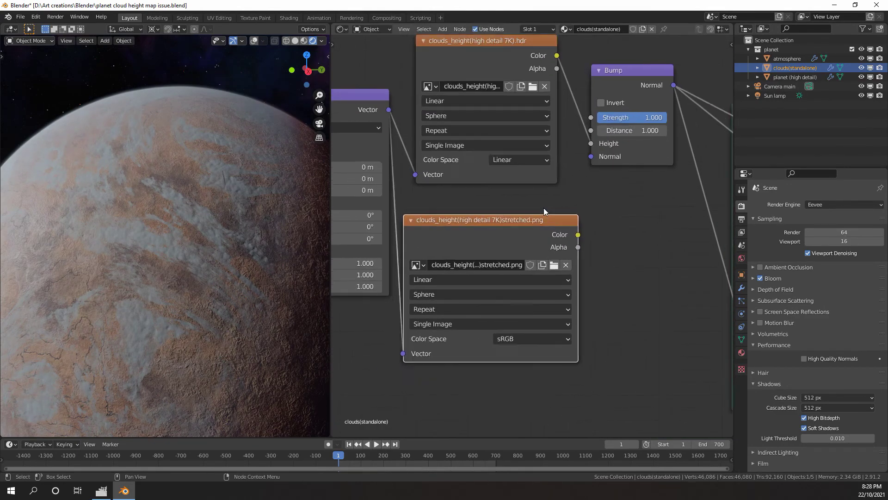
scroll(520, 280, right, 3)
drag(534, 281, 550, 185)
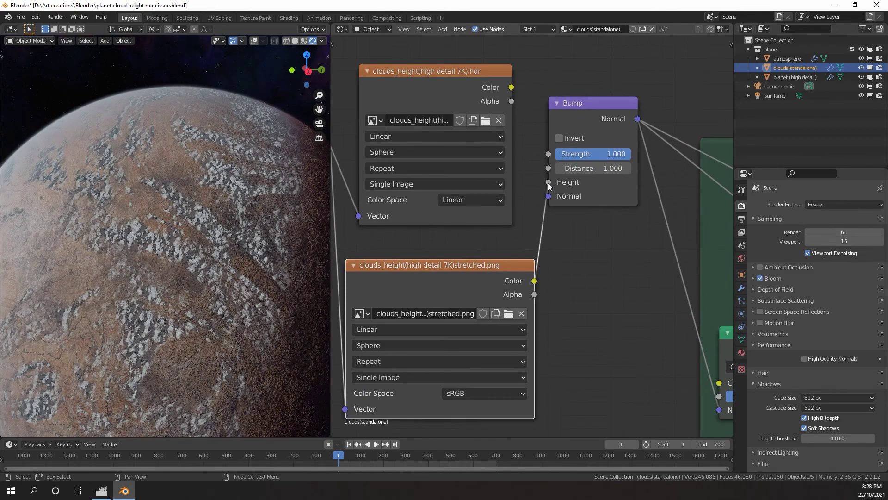
scroll(213, 234, down, 2)
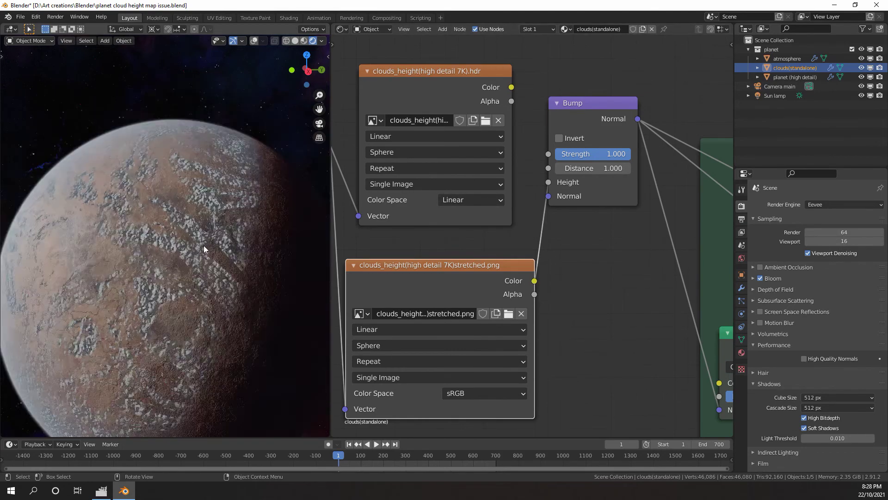
scroll(198, 253, up, 5)
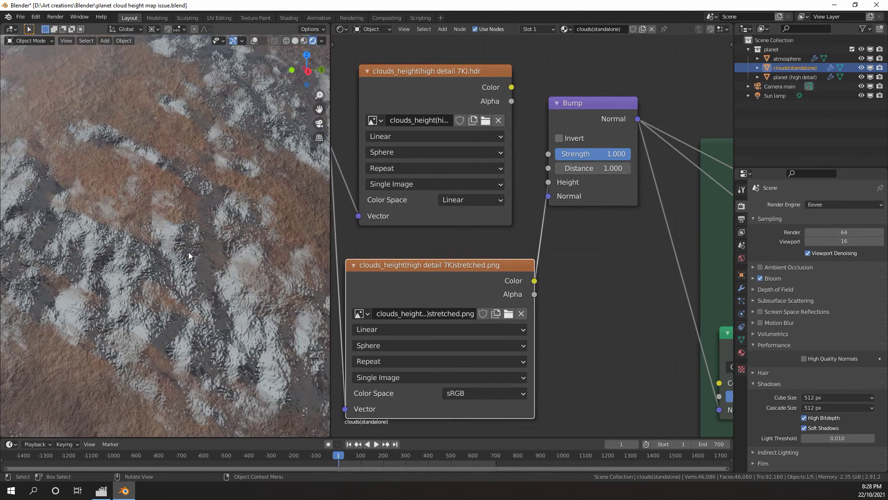
scroll(189, 254, down, 3)
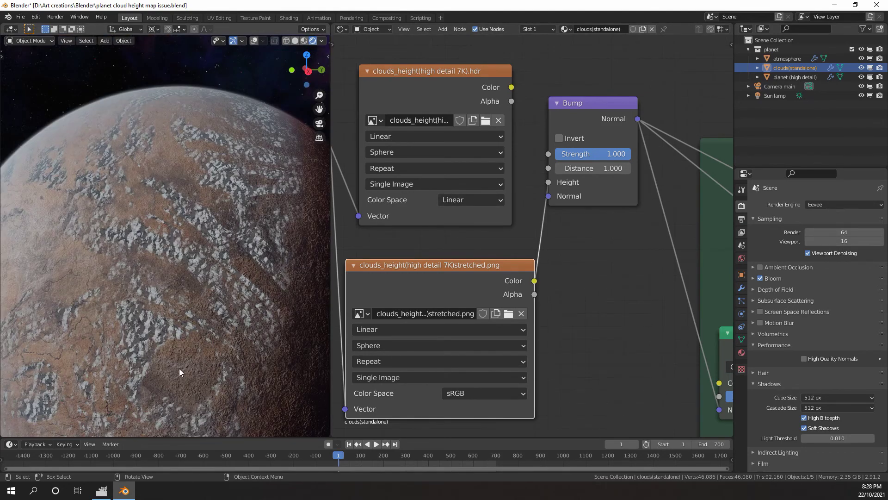
Switch to GIMP and compare the stretched HDR layer with the original PNG by showing and hiding the PNG layer.
click(101, 491)
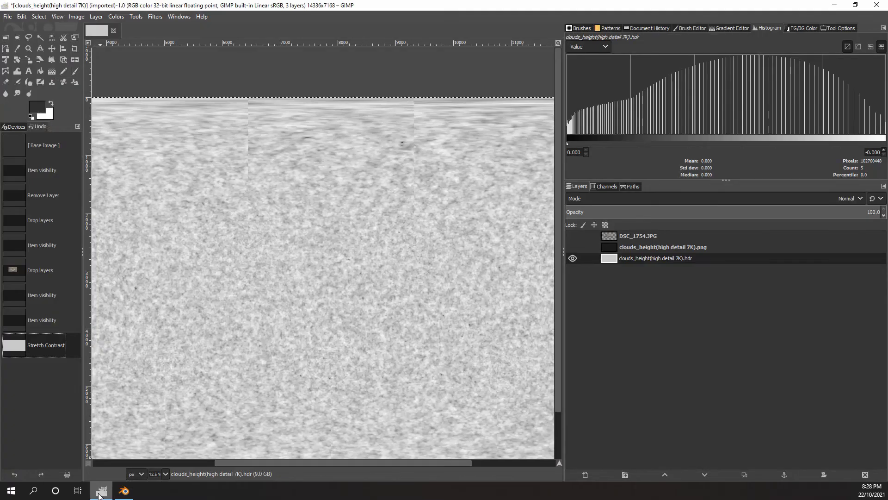
scroll(352, 278, down, 2)
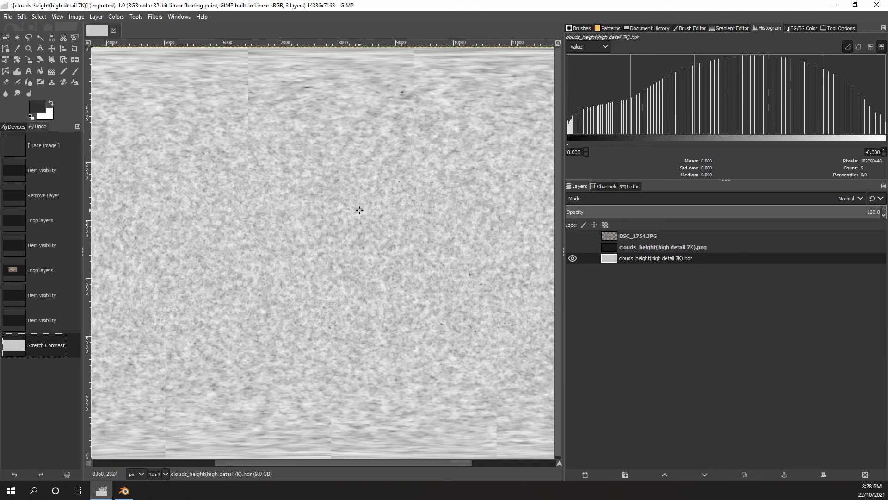
click(573, 248)
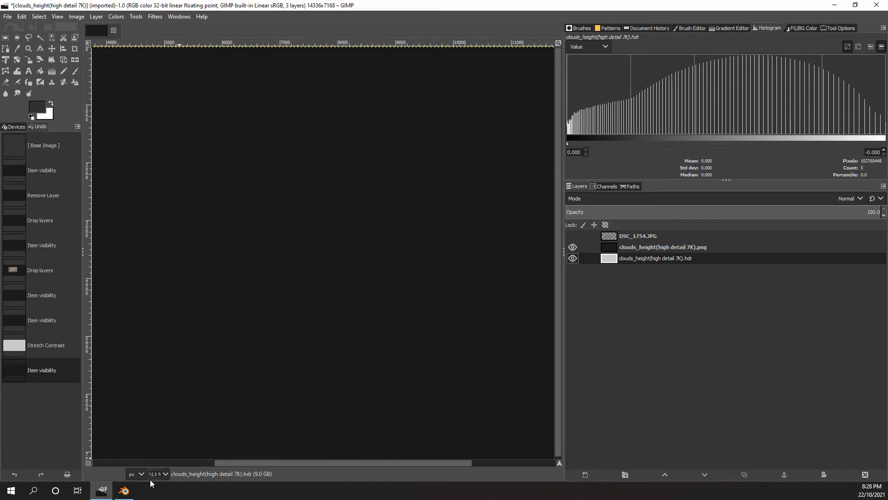
click(124, 490)
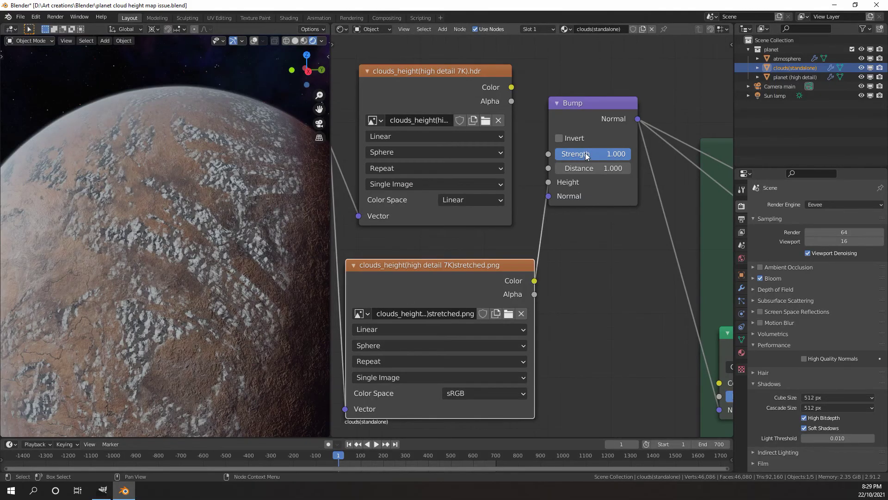
click(125, 492)
click(125, 491)
click(124, 490)
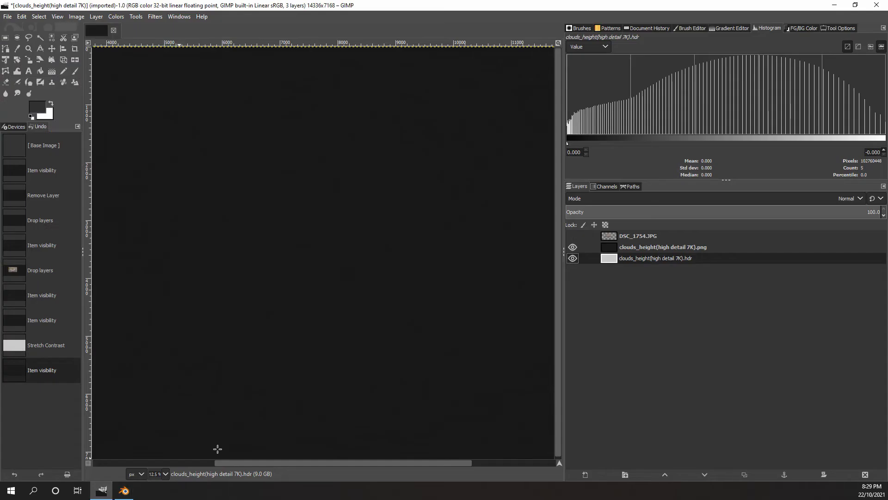
click(573, 247)
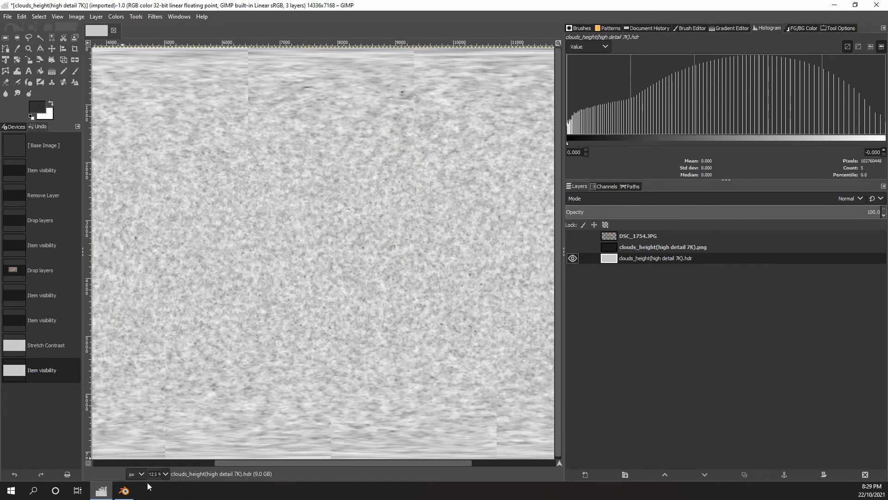
Switch to Blender, lower the Bump node's strength to 0.058, and check the cloud relief close up.
mouse_move(127, 493)
click(139, 440)
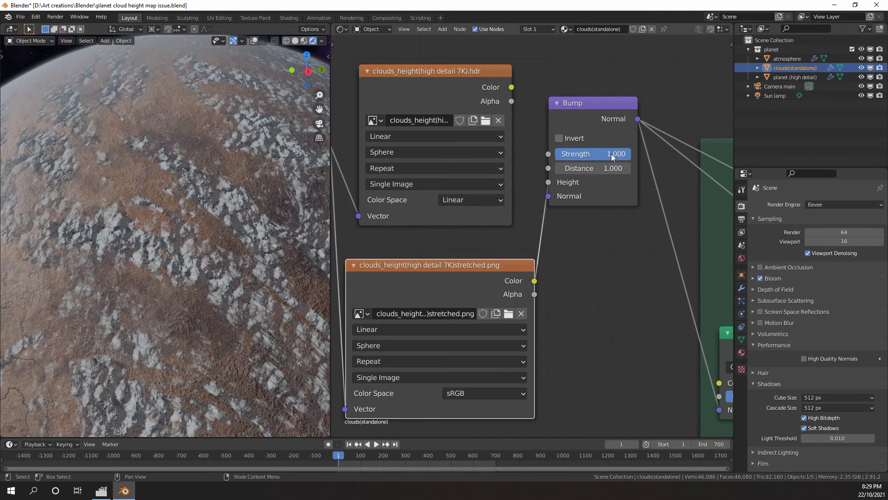
drag(629, 154, 558, 153)
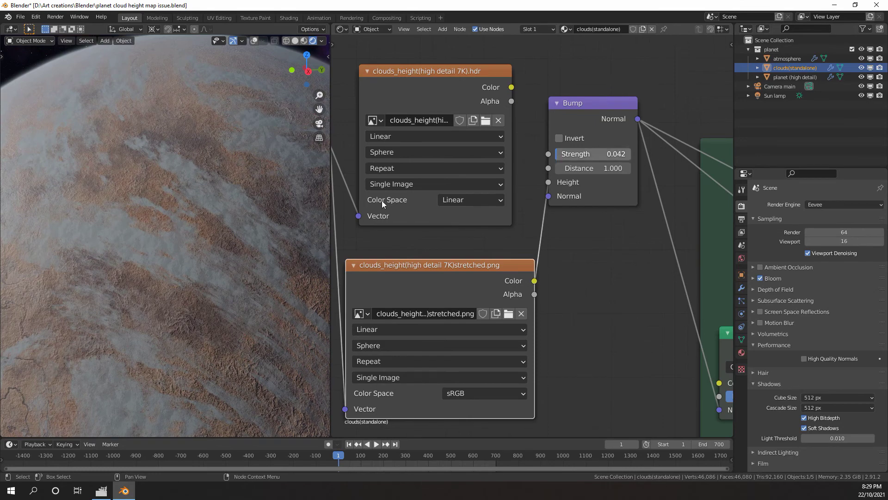
scroll(284, 224, down, 4)
scroll(263, 233, up, 2)
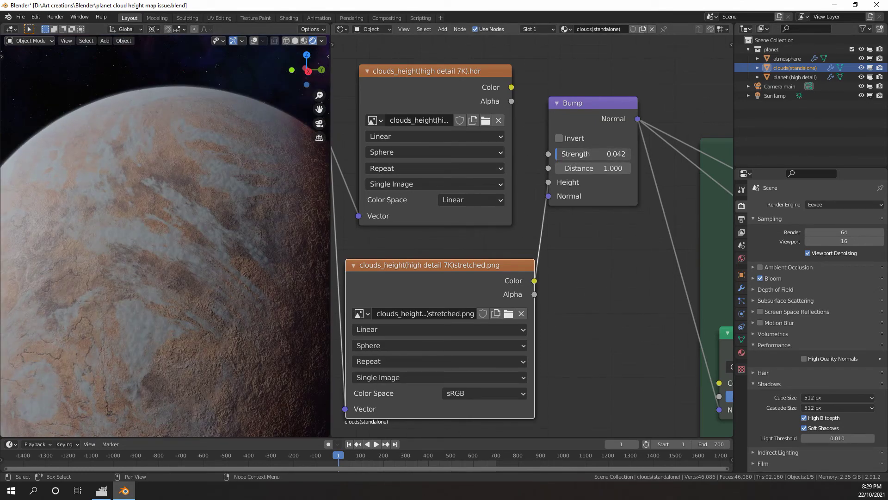
drag(559, 153, 558, 154)
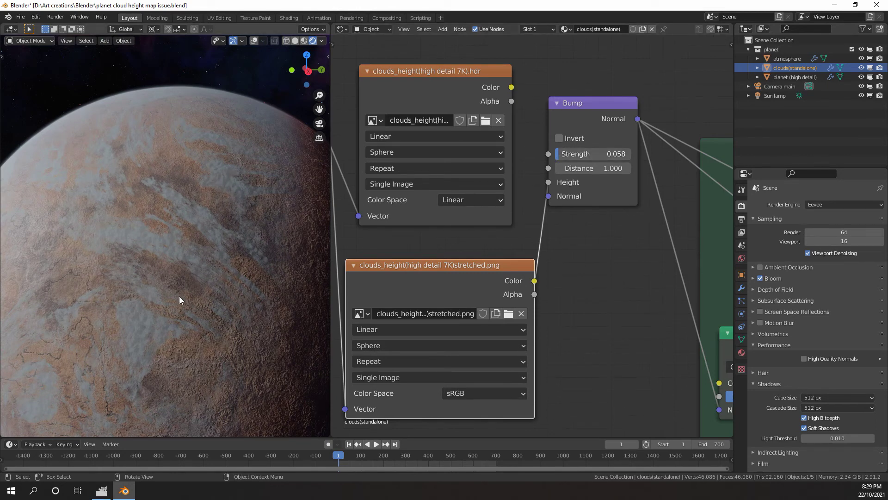
key(shift)
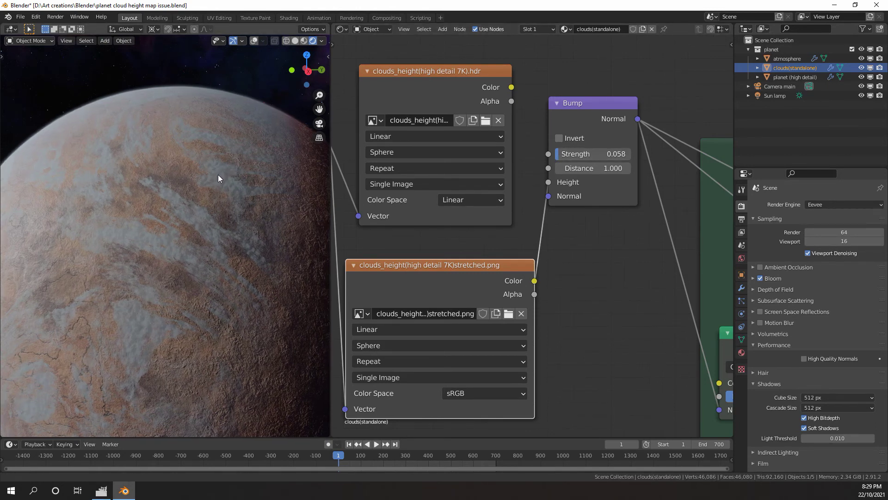
scroll(215, 185, up, 5)
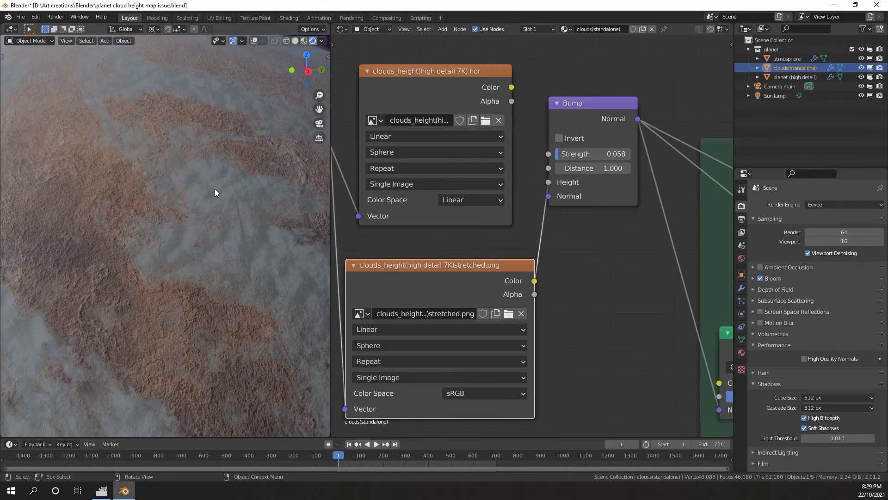
scroll(214, 189, down, 4)
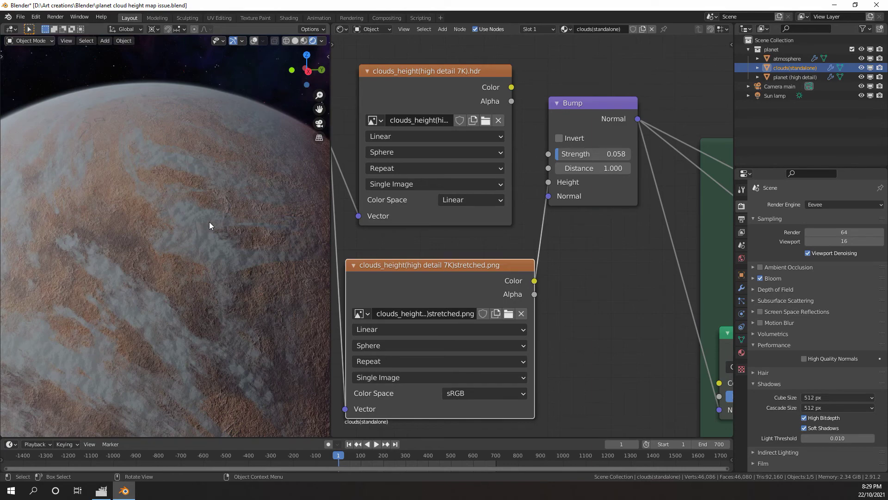
Review the stretched height map in GIMP, minimize it, and examine the clouds across the whole planet in Blender.
click(102, 490)
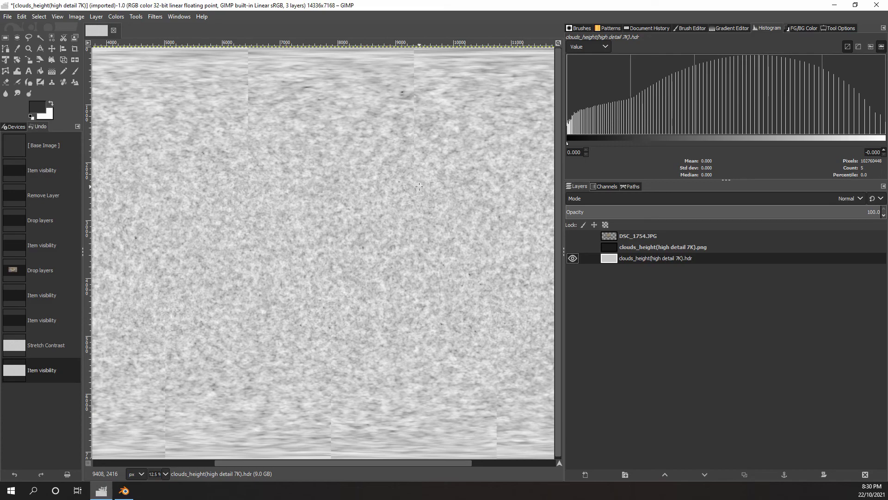
click(835, 6)
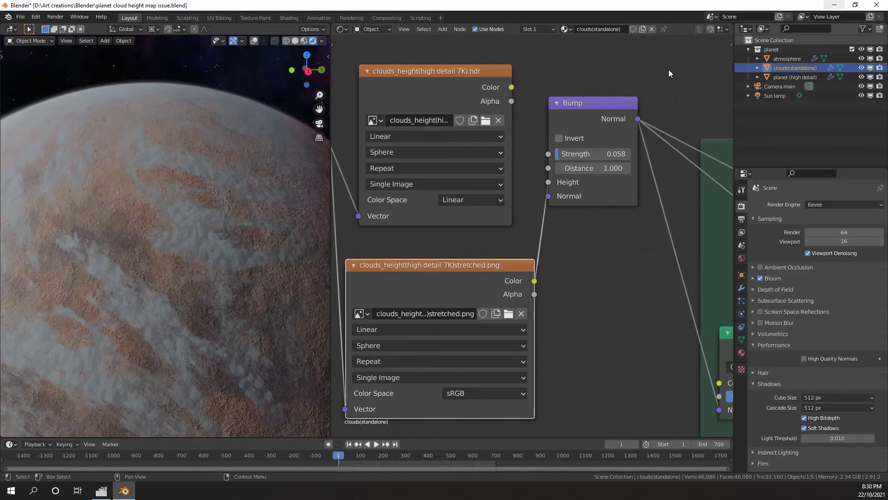
scroll(221, 286, up, 2)
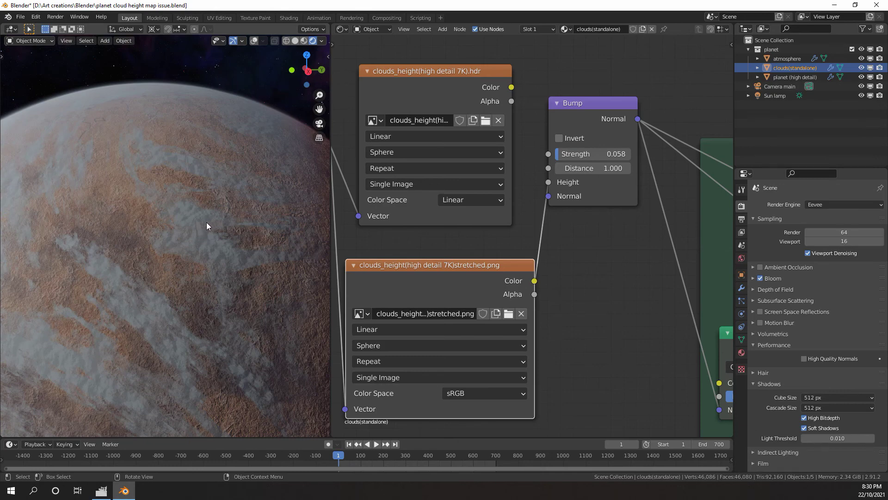
scroll(207, 222, down, 8)
scroll(201, 254, up, 4)
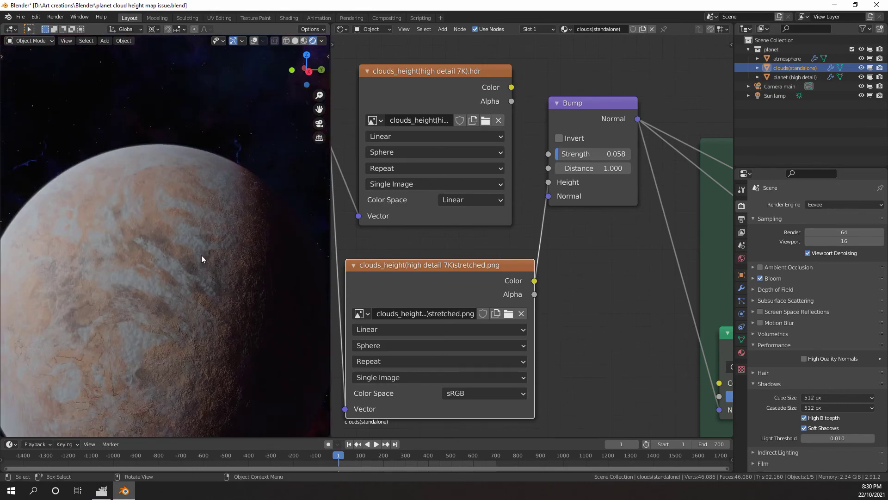
drag(206, 270, 199, 272)
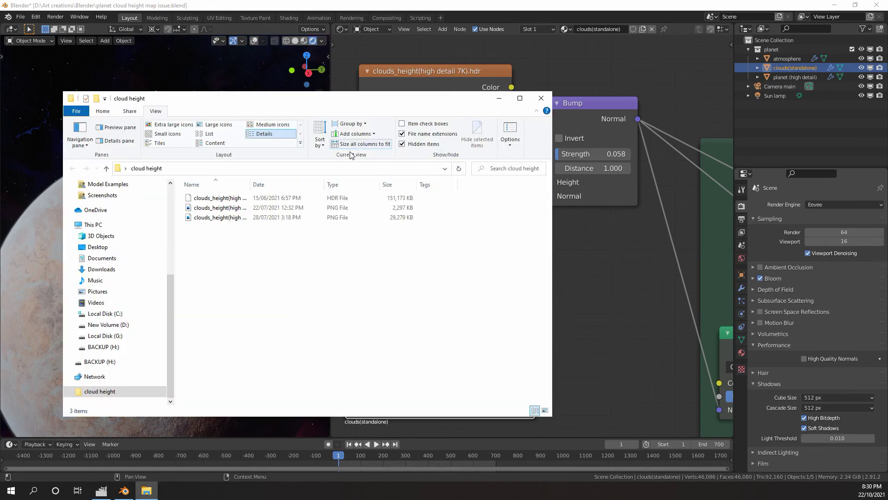
Compare the sizes of the HDR and PNG files in the cloud height folder and open clouds_height(high detail 7K).png for viewing.
click(256, 199)
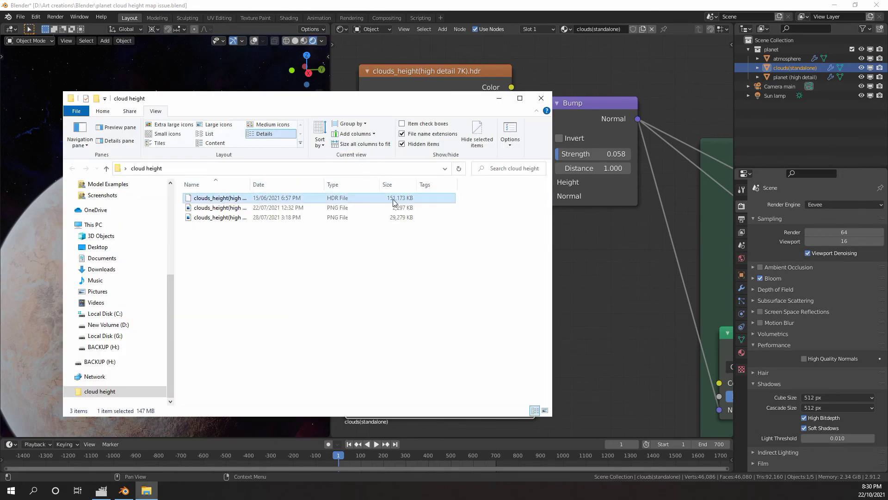
click(273, 221)
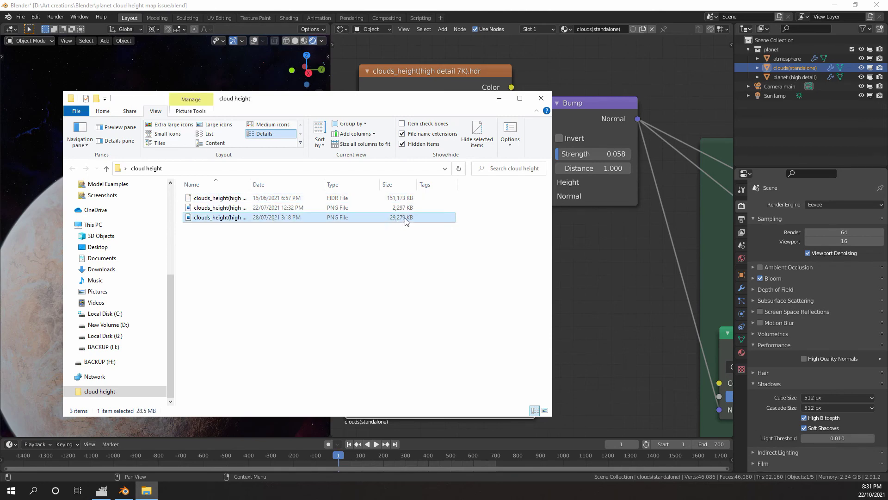
drag(356, 104, 769, 105)
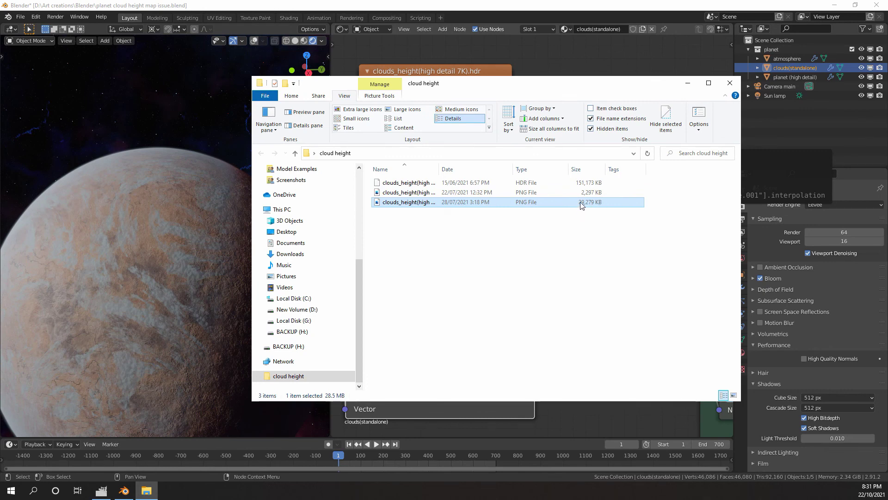
click(436, 196)
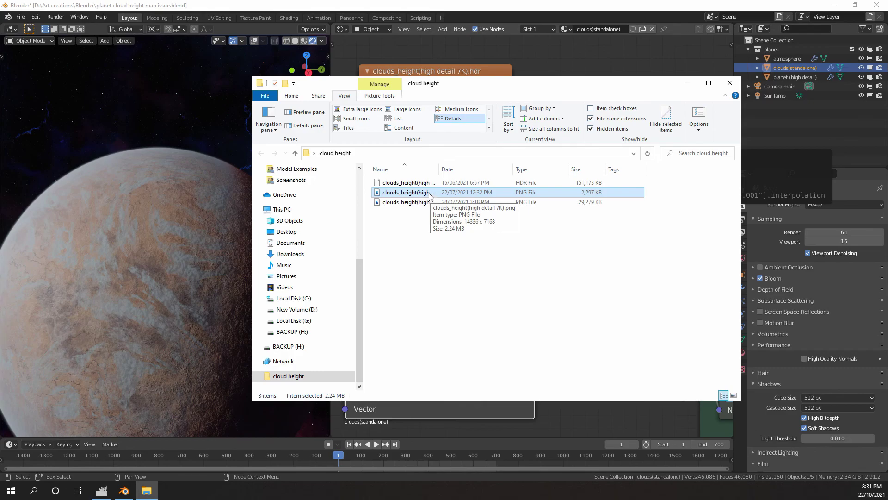
double_click(429, 192)
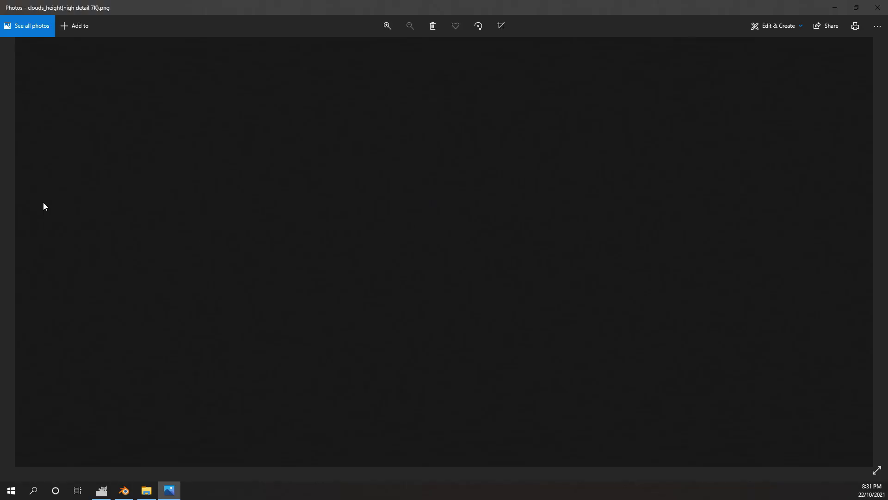
Compare clouds_height(high detail 7K)stretched.png with the original clouds_height(high detail 7K).png by viewing each image in turn.
click(883, 7)
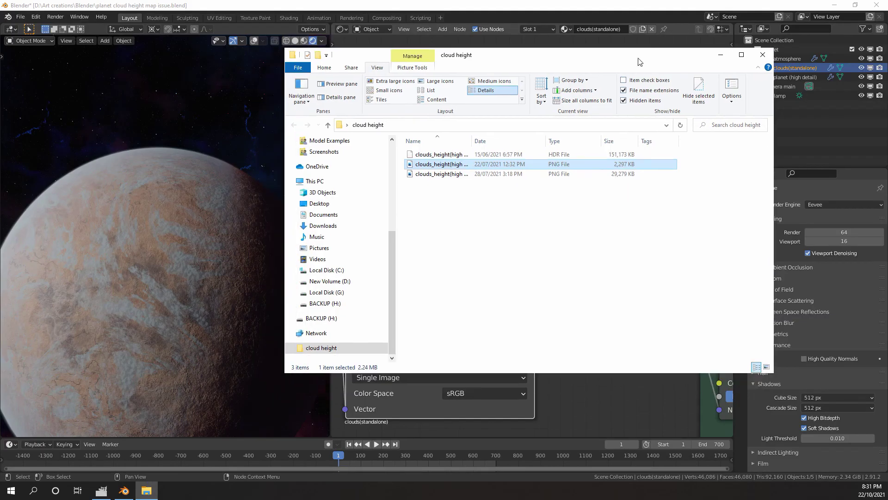
drag(634, 59, 627, 73)
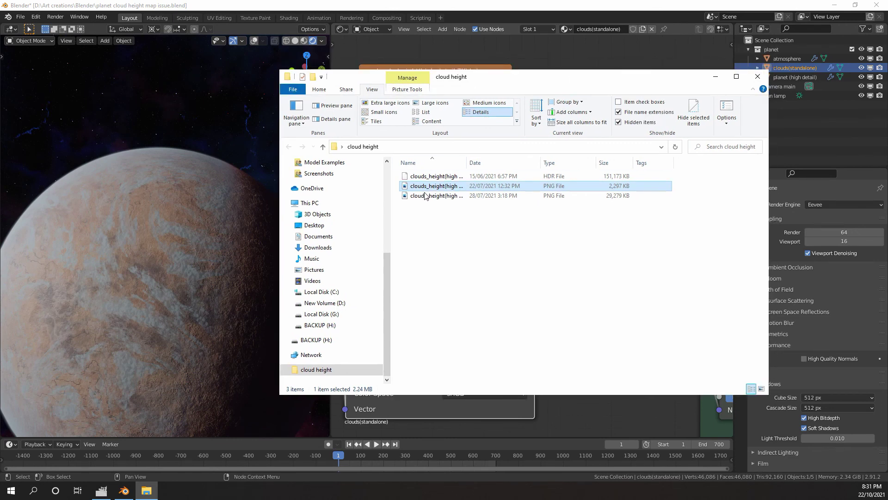
double_click(442, 196)
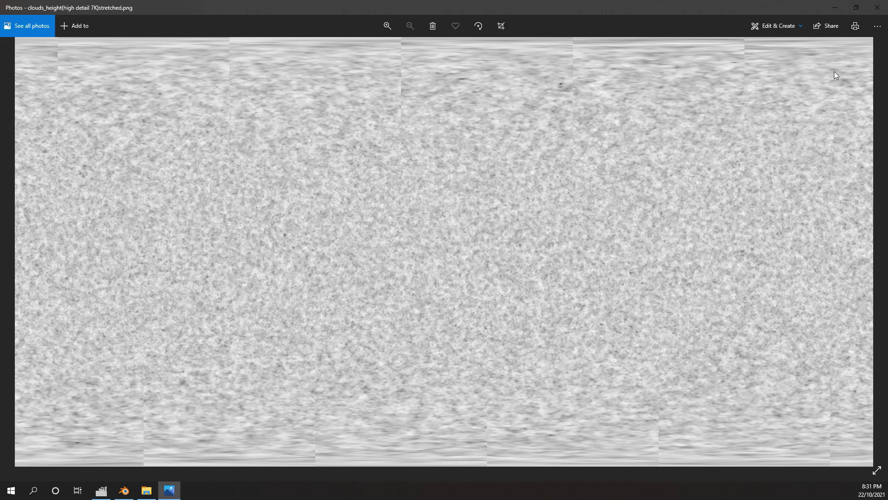
click(877, 7)
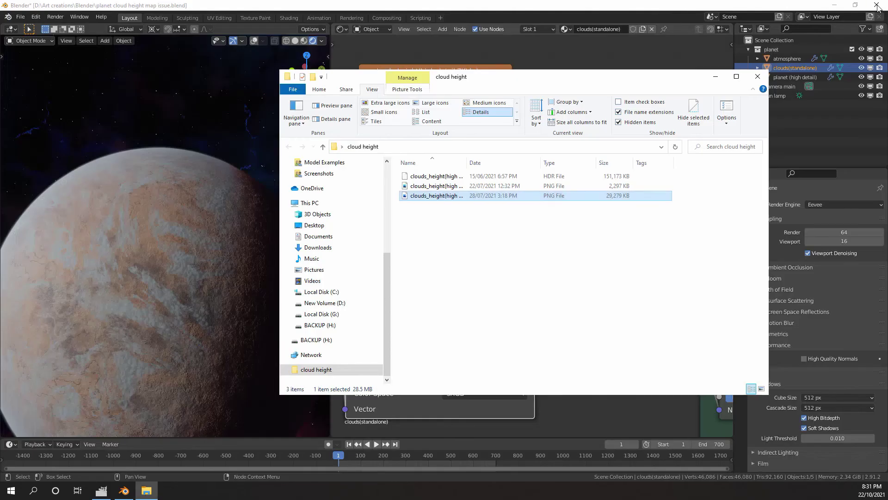
double_click(511, 187)
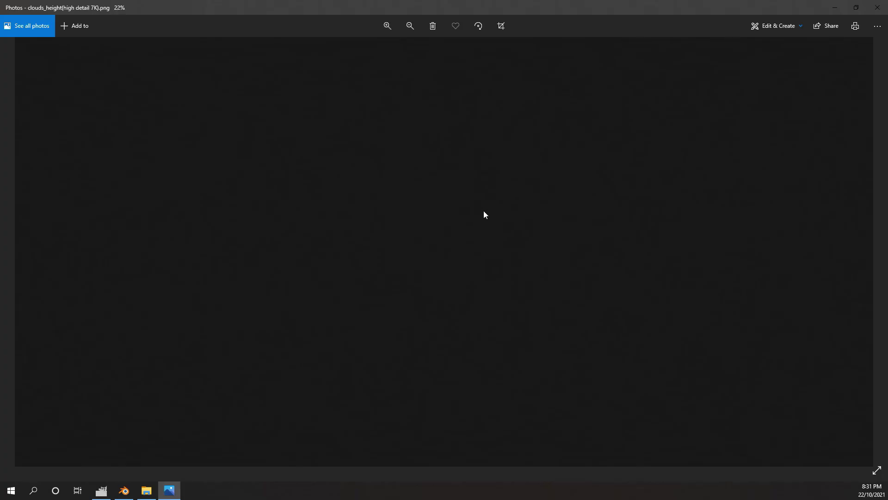
scroll(485, 213, down, 3)
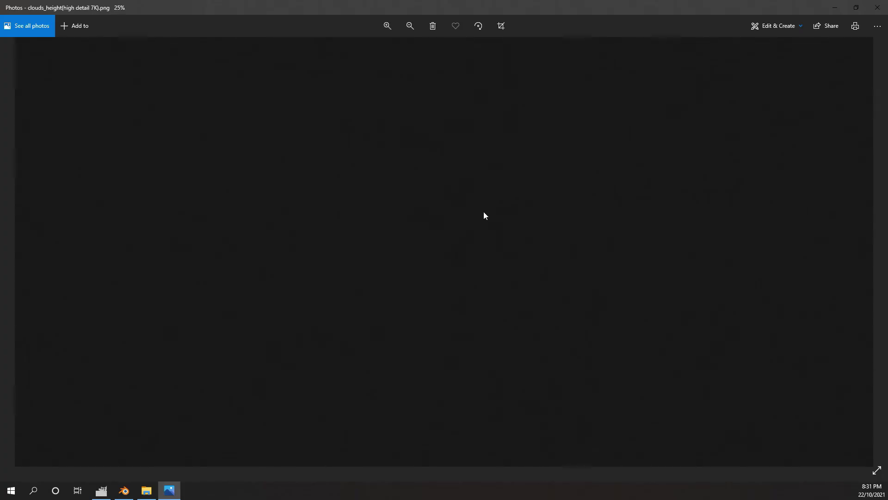
click(878, 8)
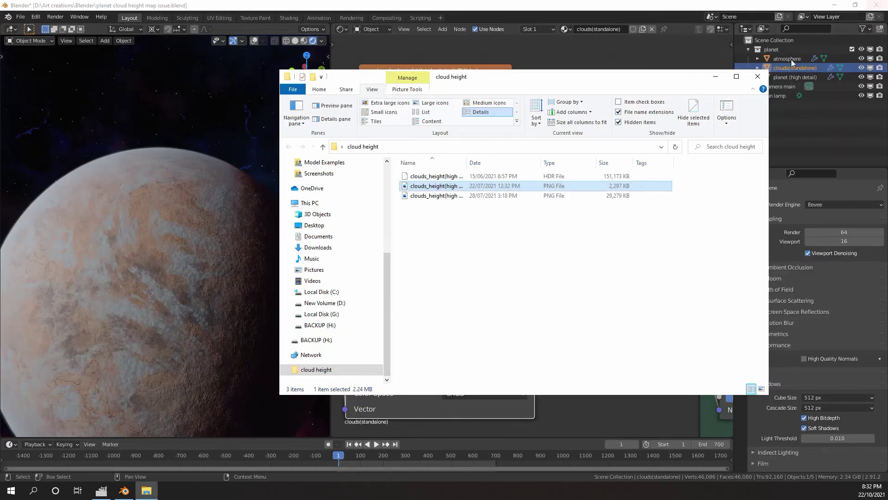
Compare the file sizes of the stretched PNG and the HDR in the cloud height folder, and close the folder window.
click(613, 198)
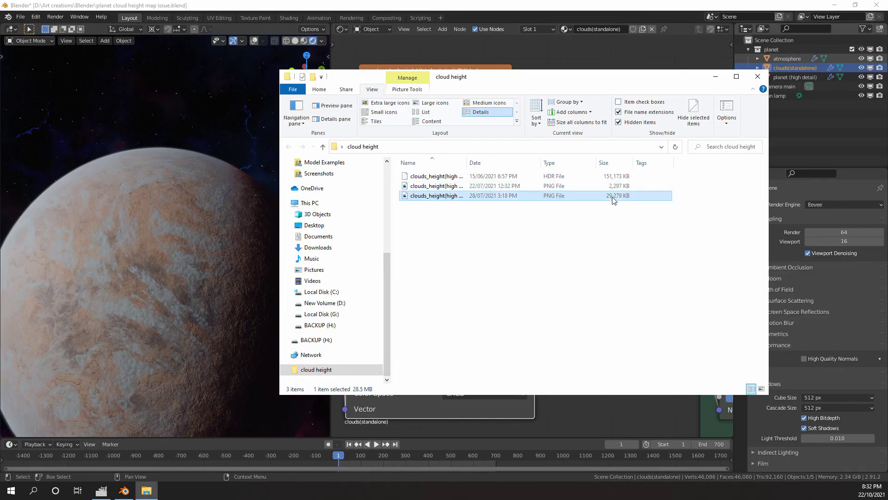
click(612, 176)
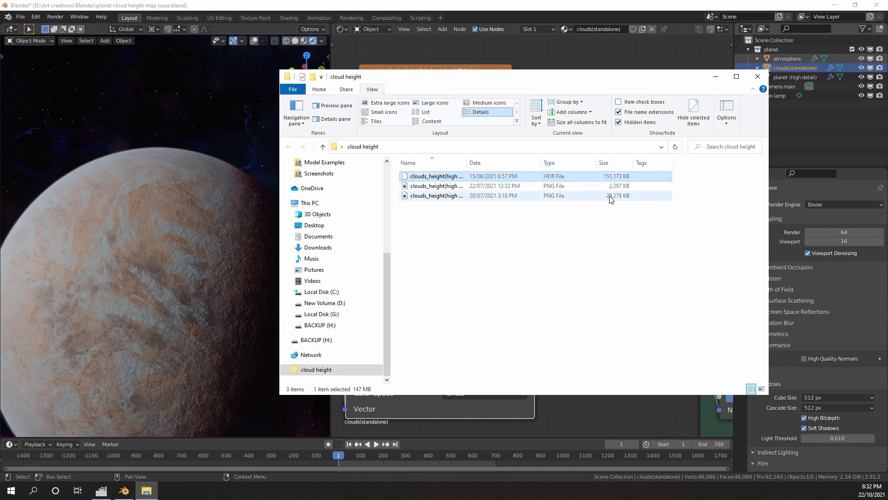
drag(625, 76, 601, 65)
click(733, 64)
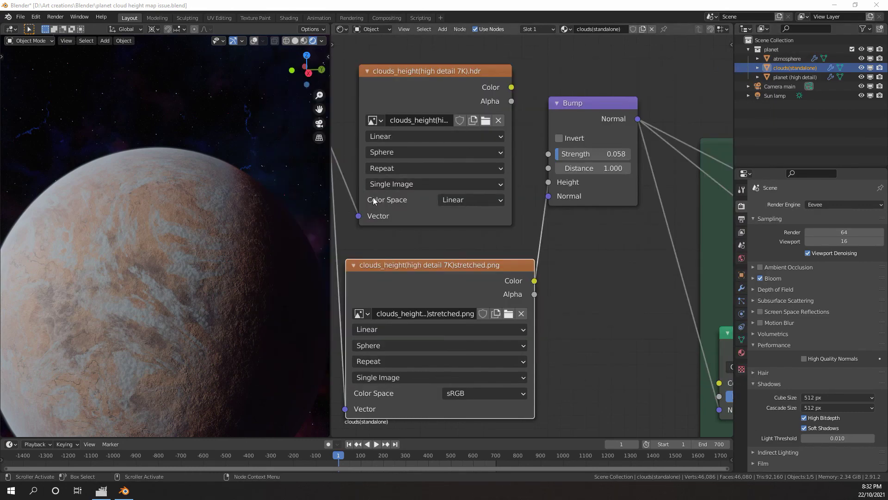
Inspect the cloud relief in Blender's rendered view up close, from another angle, and across the whole planet.
scroll(214, 262, up, 5)
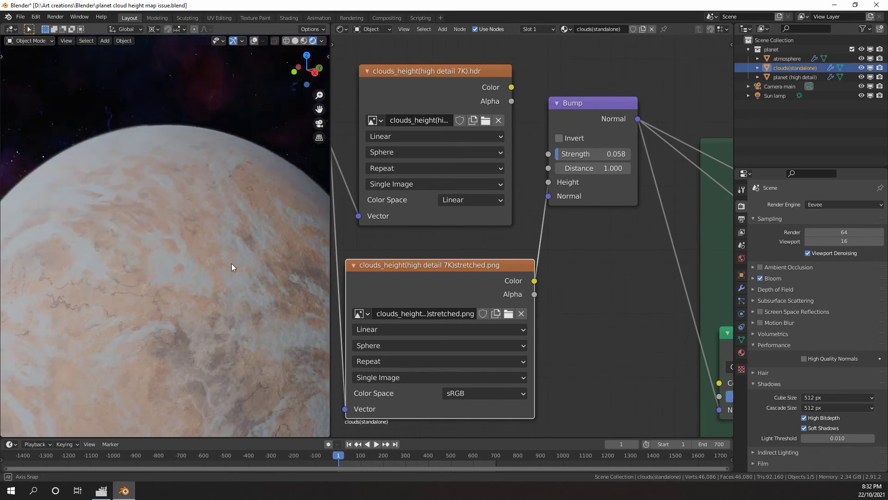
drag(232, 263, 181, 268)
scroll(181, 268, down, 3)
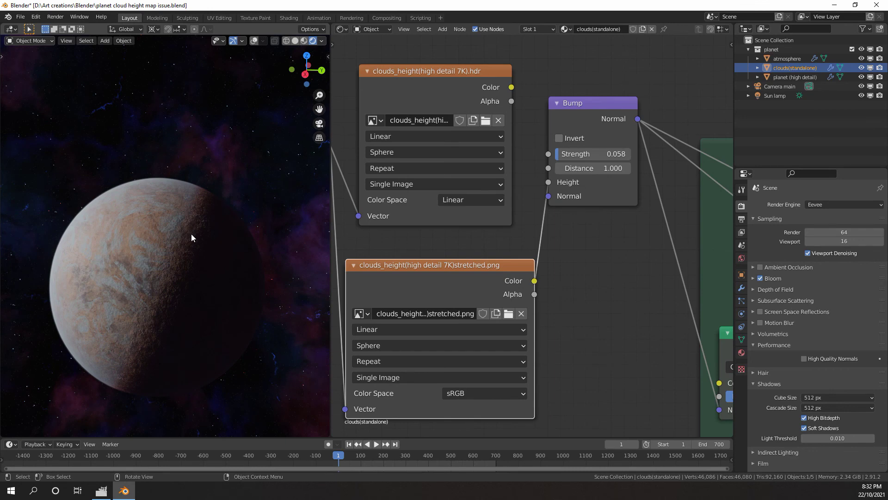
Review the cloud material's nodes, from the stretched PNG texture through the Bump node's settings to the base shader.
drag(519, 133, 524, 150)
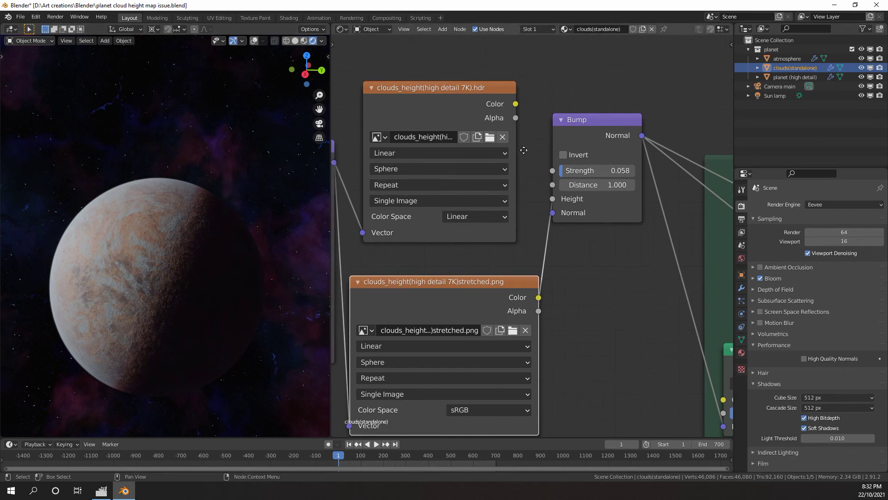
scroll(532, 155, up, 3)
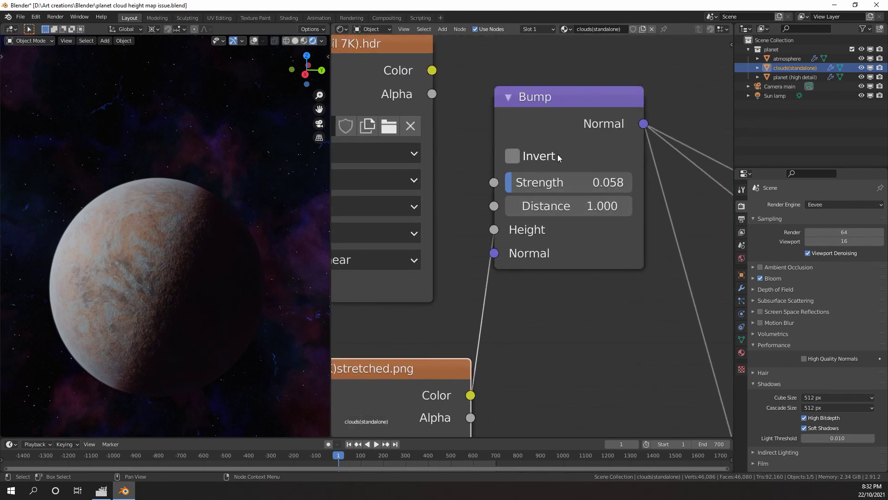
scroll(551, 203, down, 3)
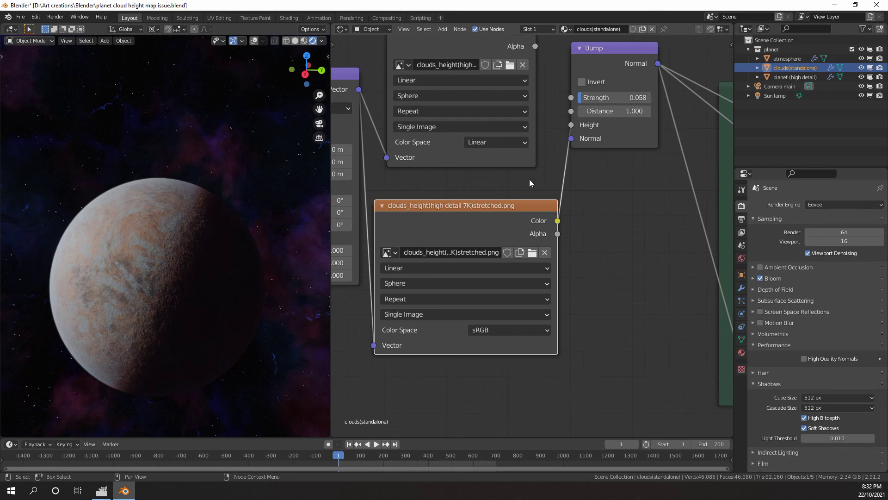
scroll(529, 182, down, 3)
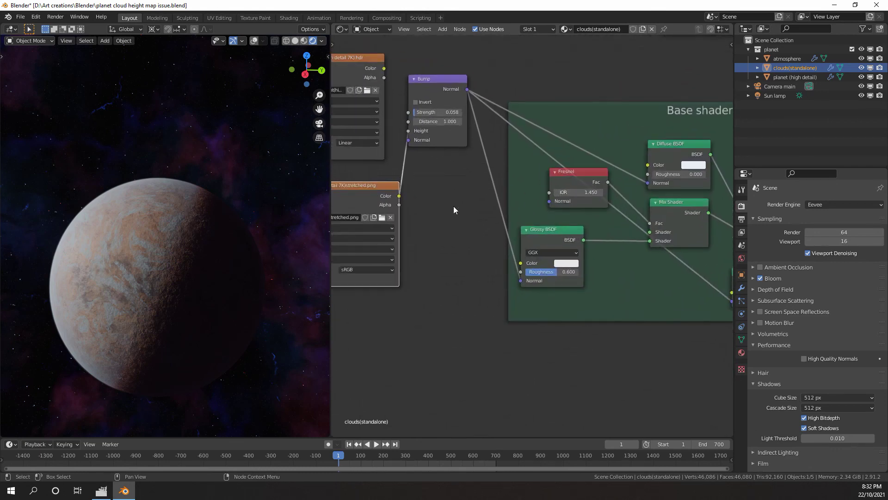
scroll(454, 210, up, 3)
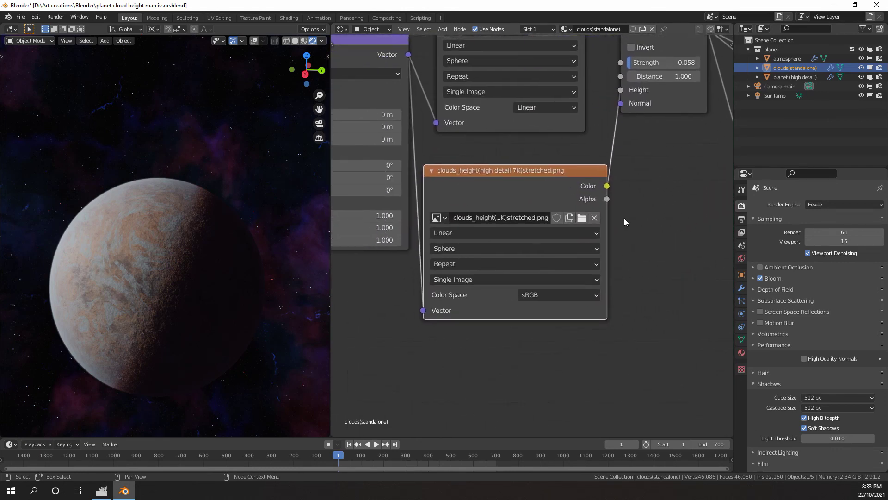
scroll(624, 219, down, 2)
scroll(619, 214, up, 3)
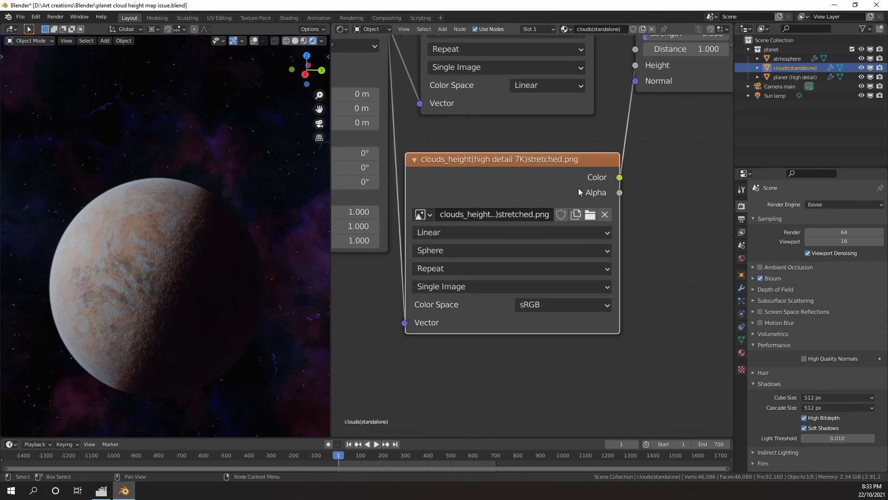
scroll(551, 134, down, 2)
scroll(597, 153, up, 2)
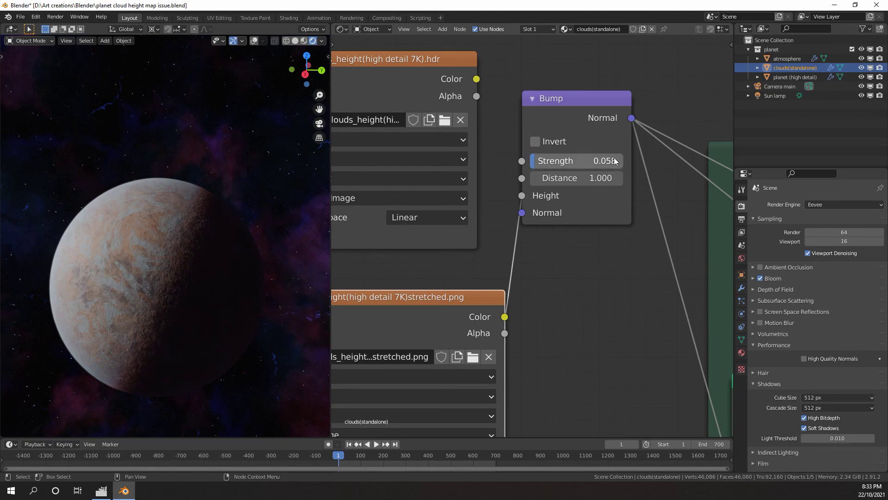
Examine the planet's bumped clouds and shadow edge from nearer and farther viewing distances.
scroll(174, 286, up, 2)
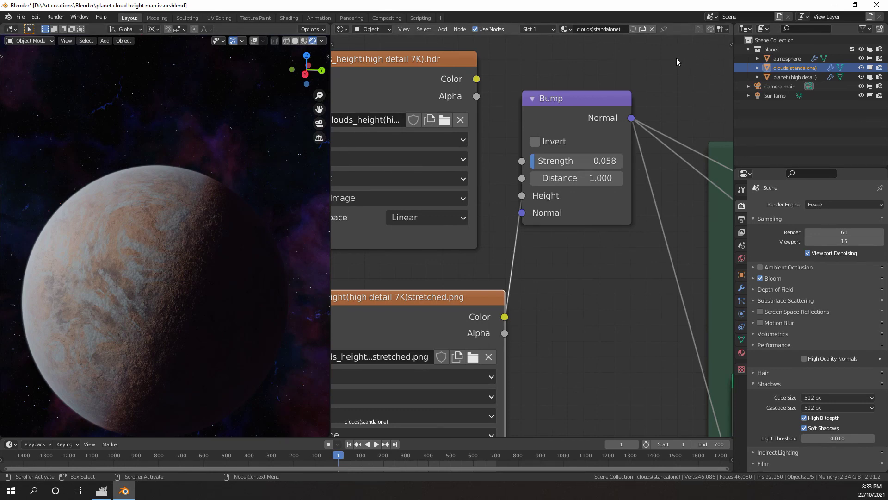
scroll(212, 243, down, 3)
scroll(204, 245, up, 4)
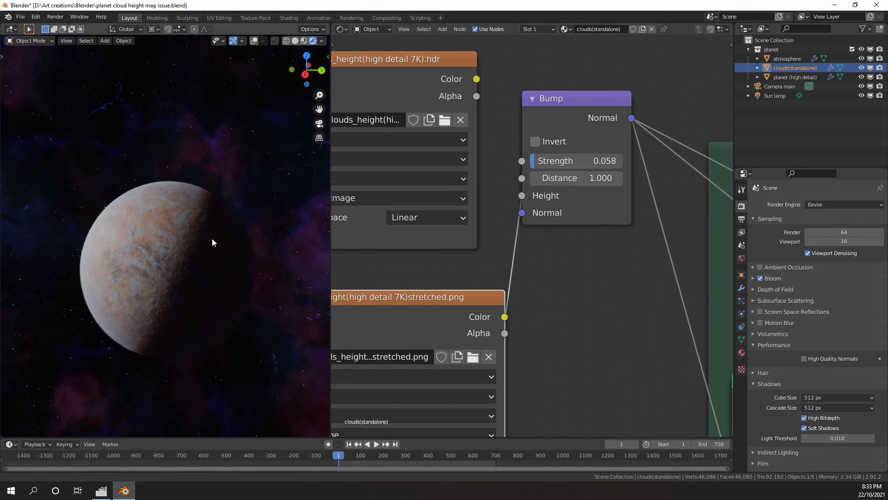